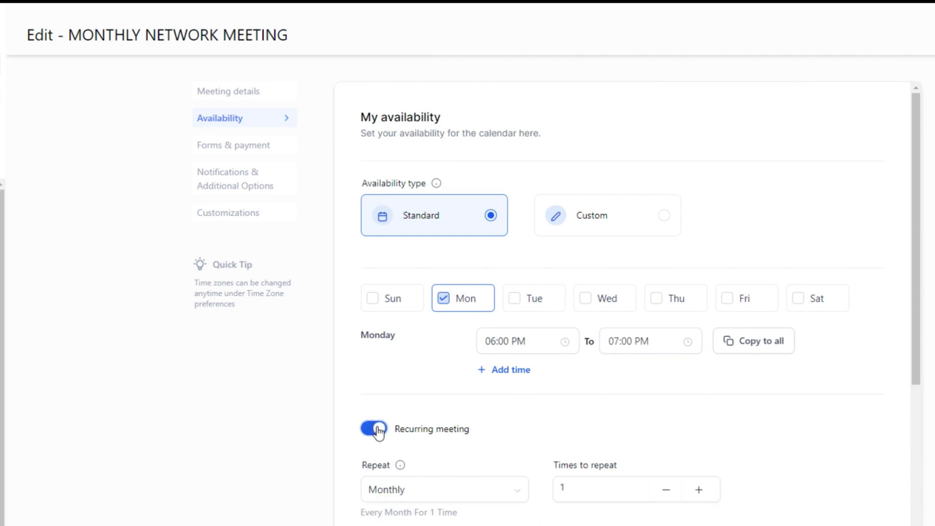
Try a custom recurrence for the meeting that repeats every 1 week
scroll(600, 446, down, 3)
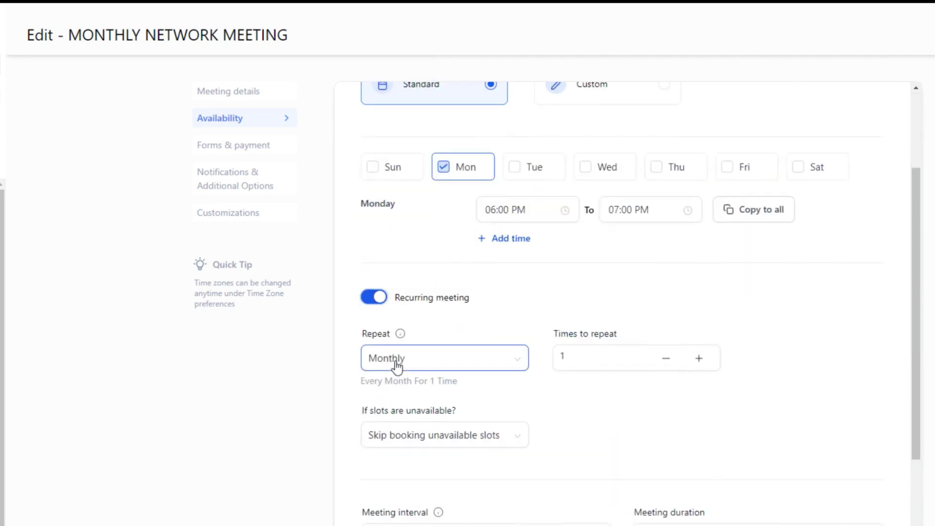
click(396, 366)
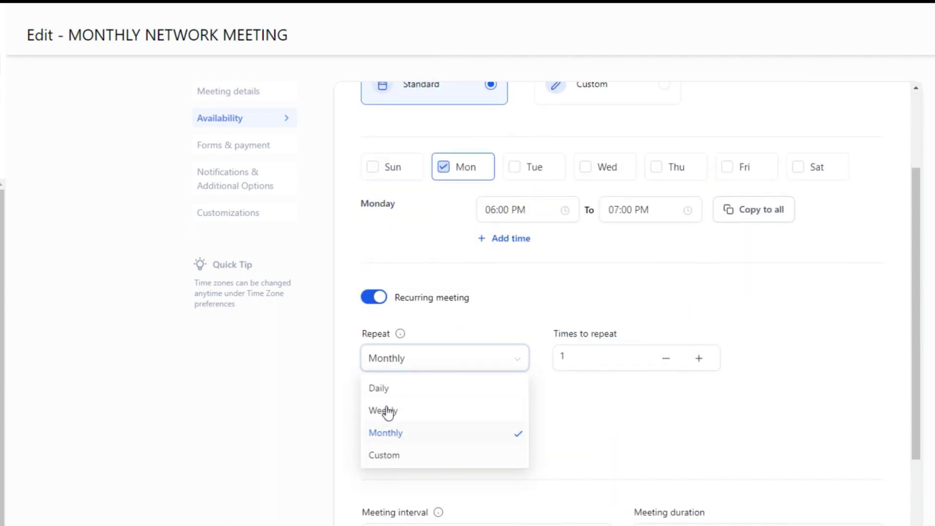
click(407, 464)
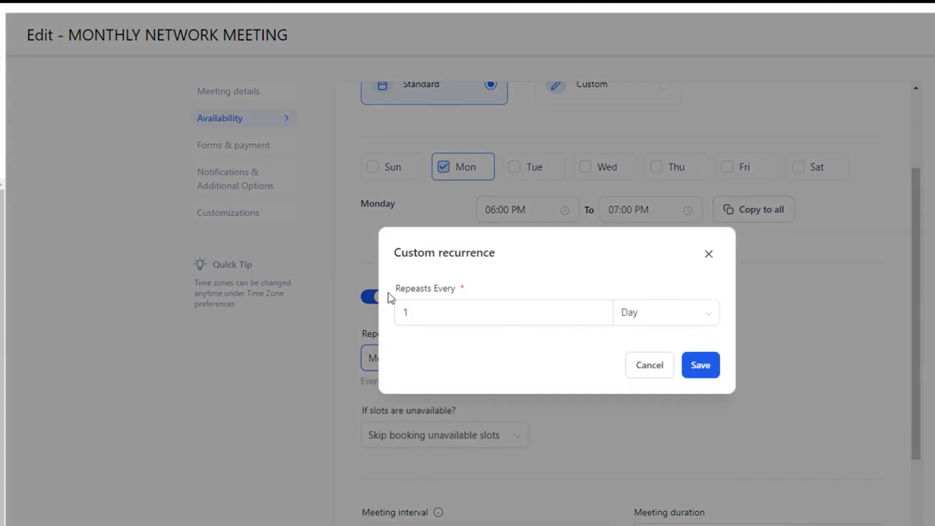
click(669, 316)
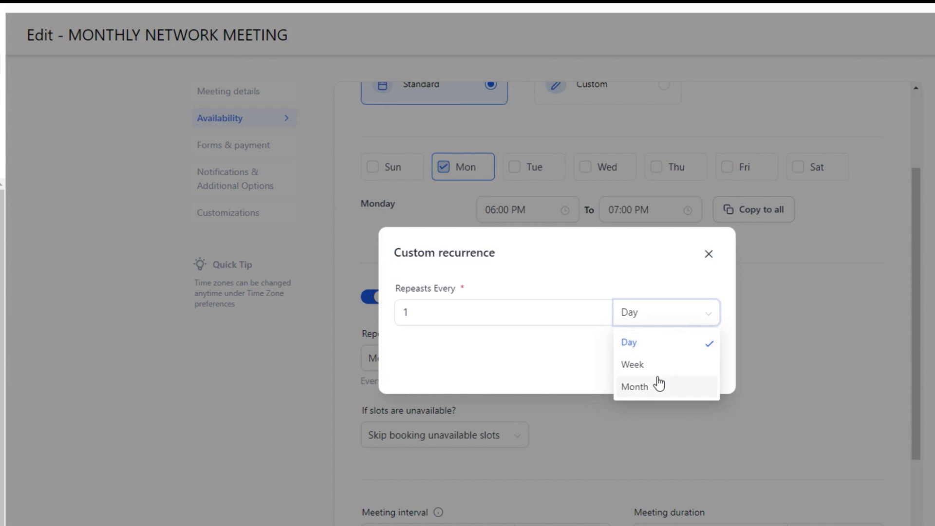
click(648, 389)
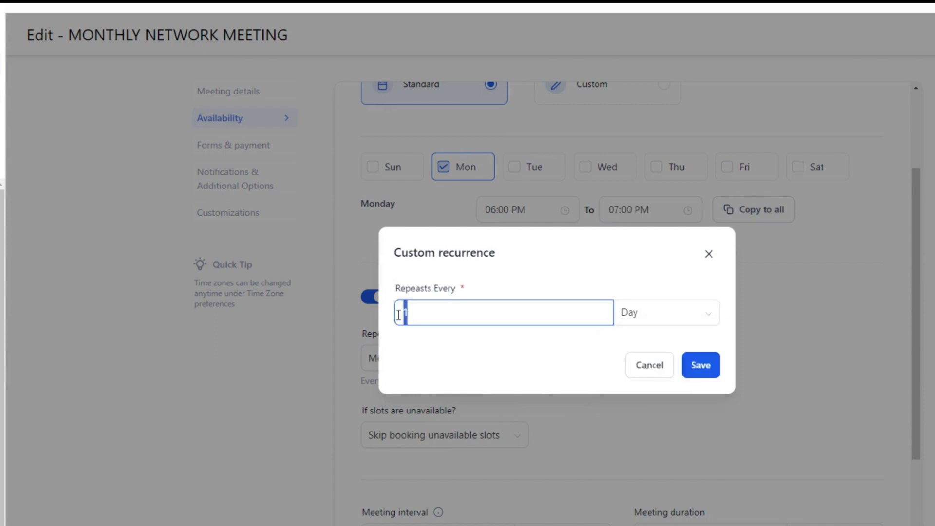
click(674, 320)
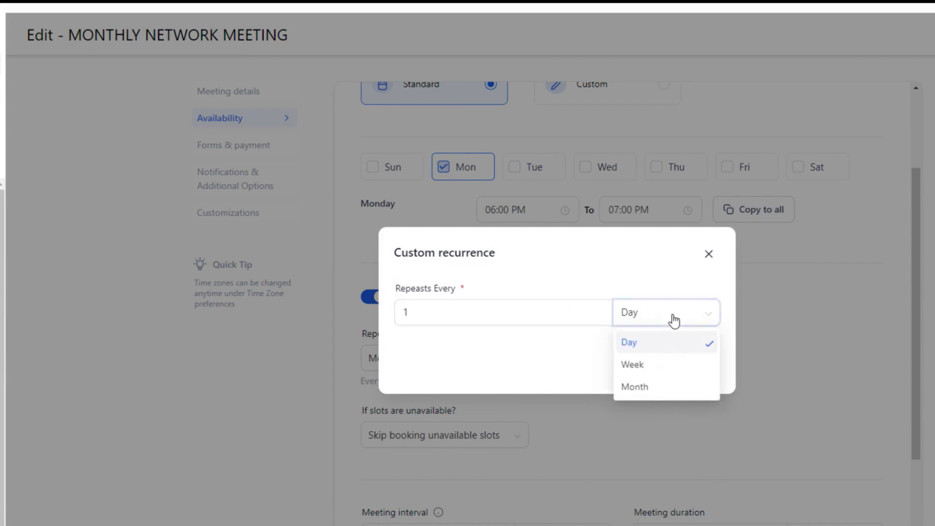
click(633, 364)
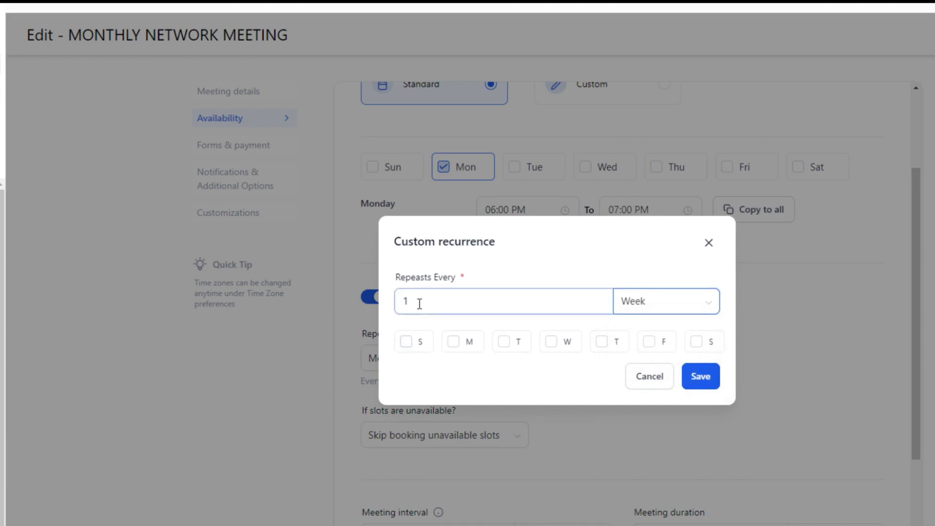
Switch the custom recurrence to every 1 month and check its Monthly on day option
click(658, 312)
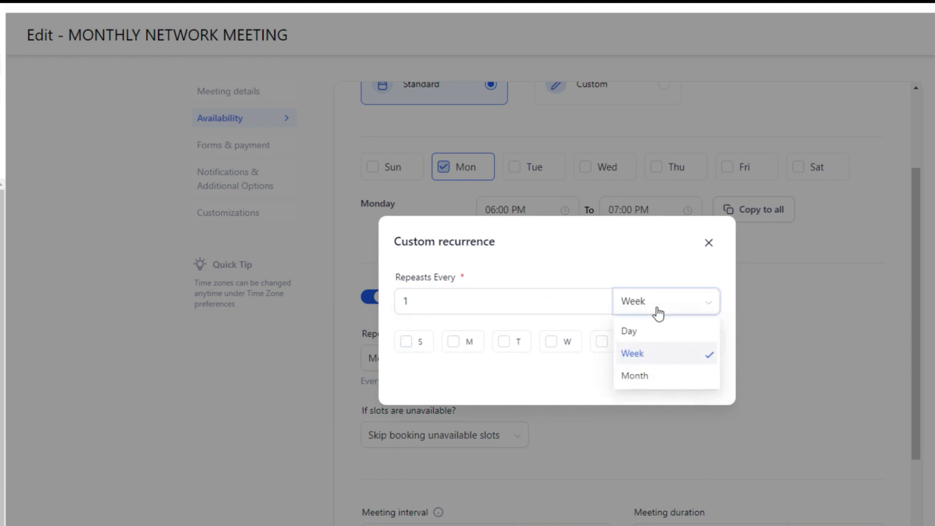
click(650, 378)
click(492, 327)
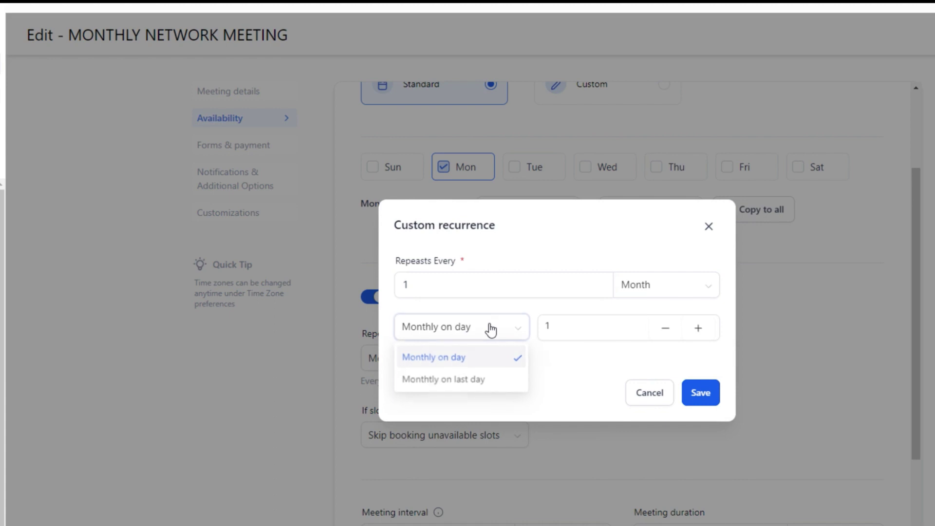
click(566, 333)
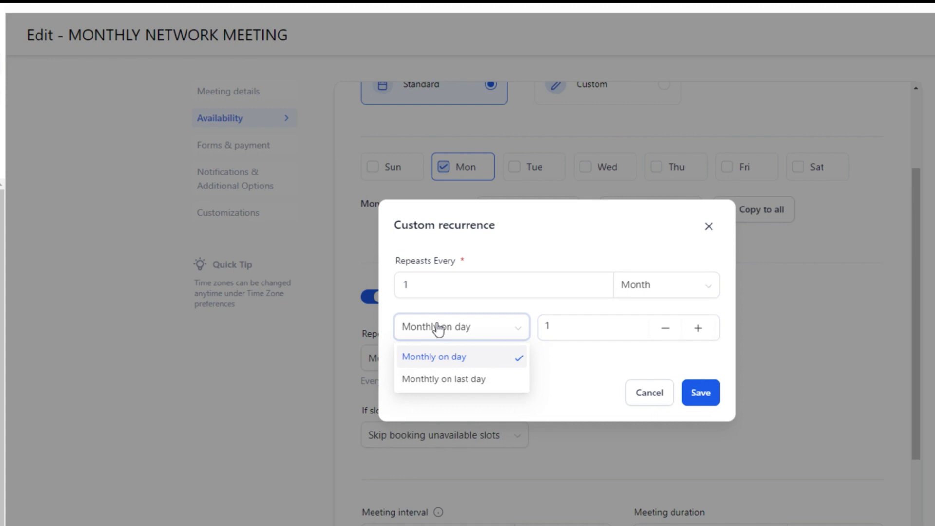
click(453, 332)
click(453, 333)
click(573, 320)
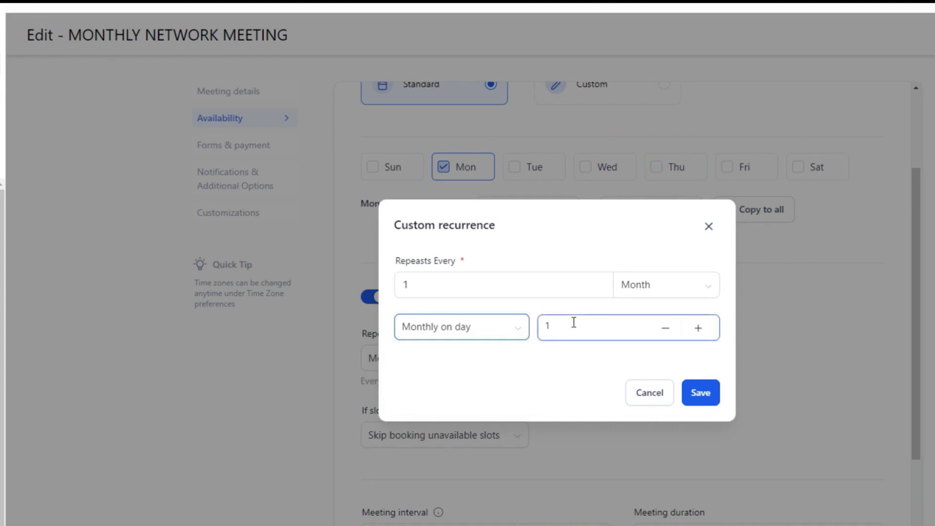
Raise the monthly recurrence day to 6 and discard the custom recurrence
click(700, 329)
click(700, 329)
click(700, 329)
click(700, 329)
click(700, 329)
drag(574, 328, 530, 329)
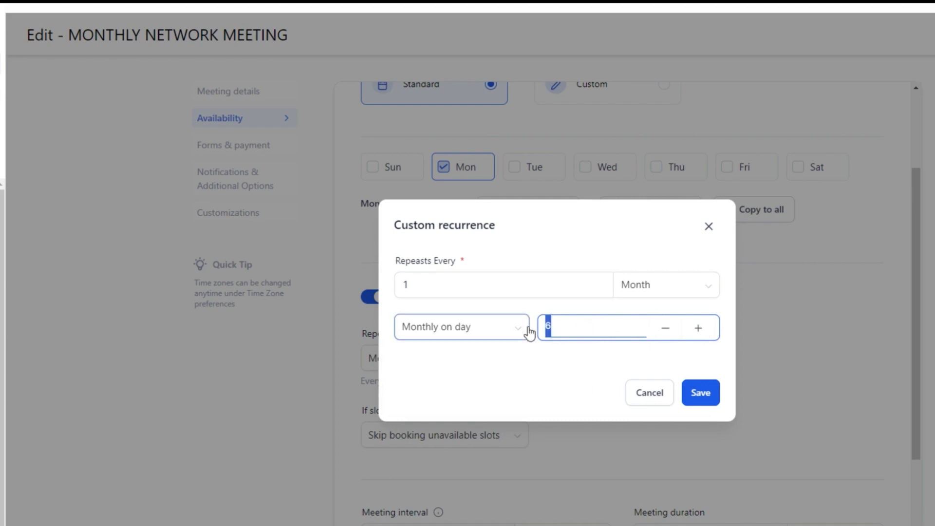
click(641, 400)
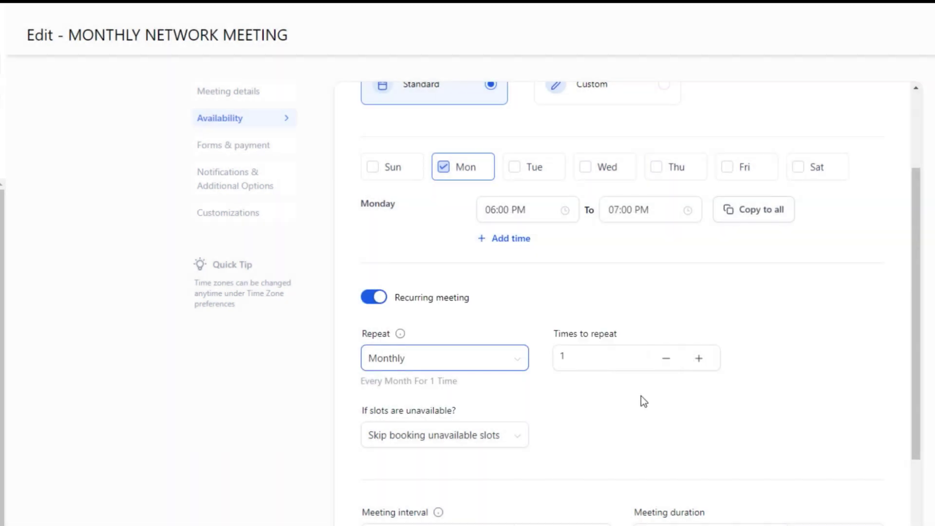
Turn off the recurring meeting option in the calendar's availability settings
click(370, 298)
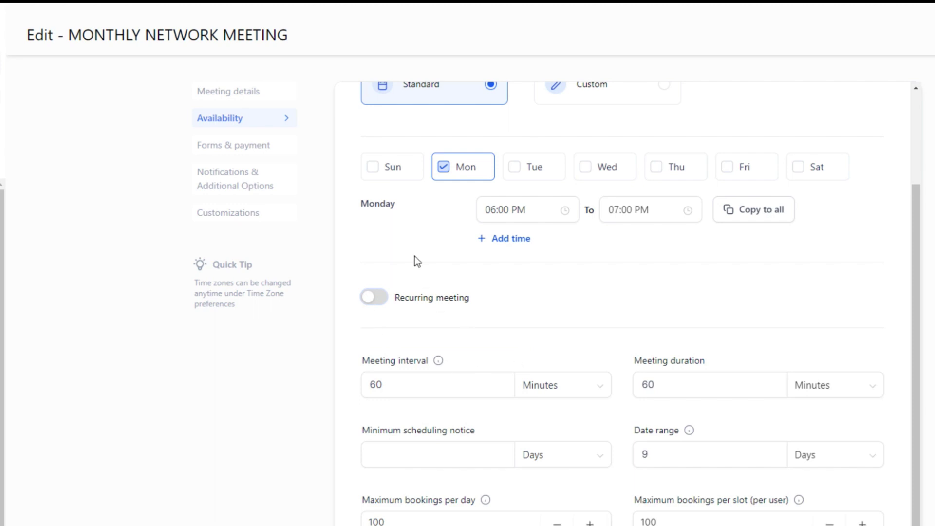
scroll(583, 342, up, 3)
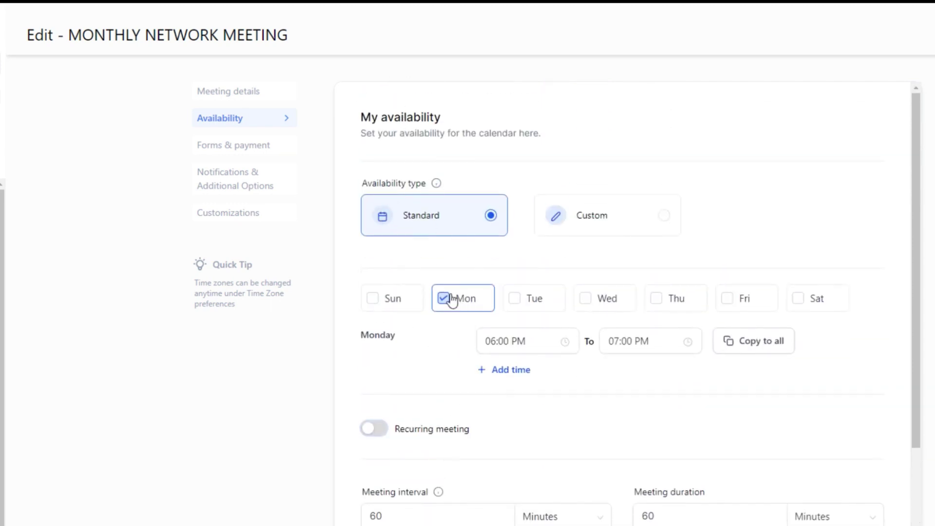
scroll(695, 416, down, 3)
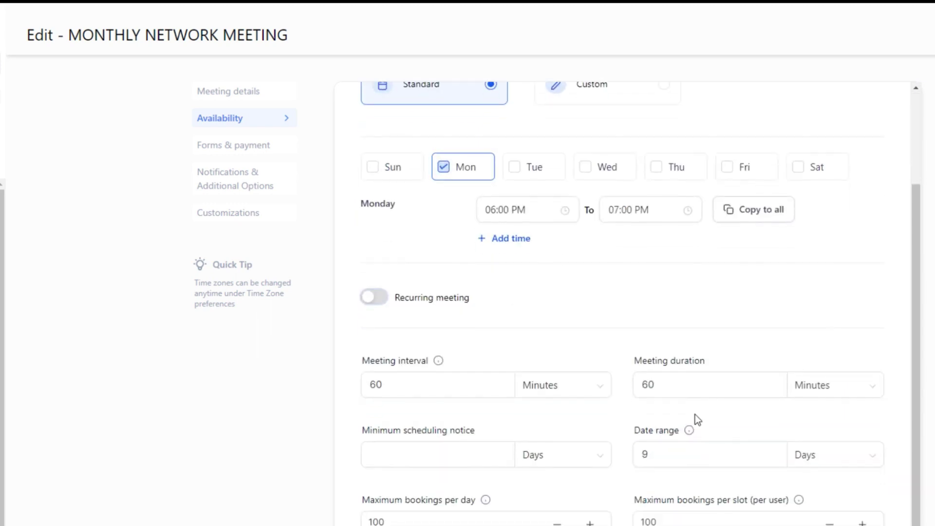
Review the meeting interval, meeting duration and date range in the availability settings
click(428, 384)
click(427, 361)
scroll(710, 418, down, 1)
click(684, 333)
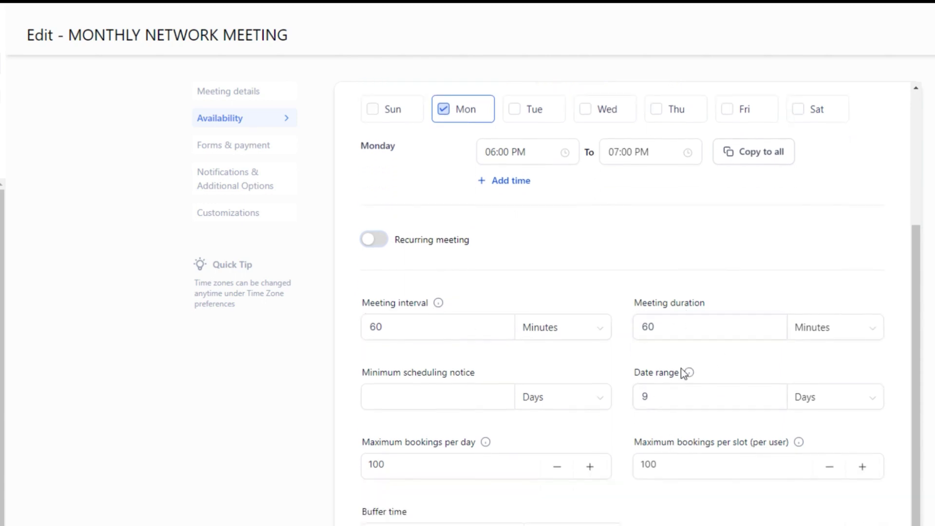
click(651, 397)
click(675, 377)
click(690, 397)
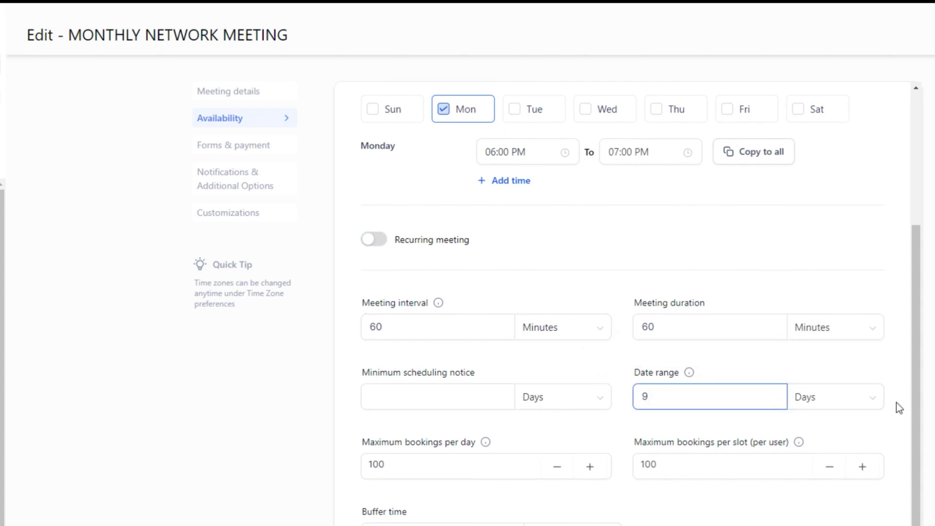
scroll(659, 446, up, 4)
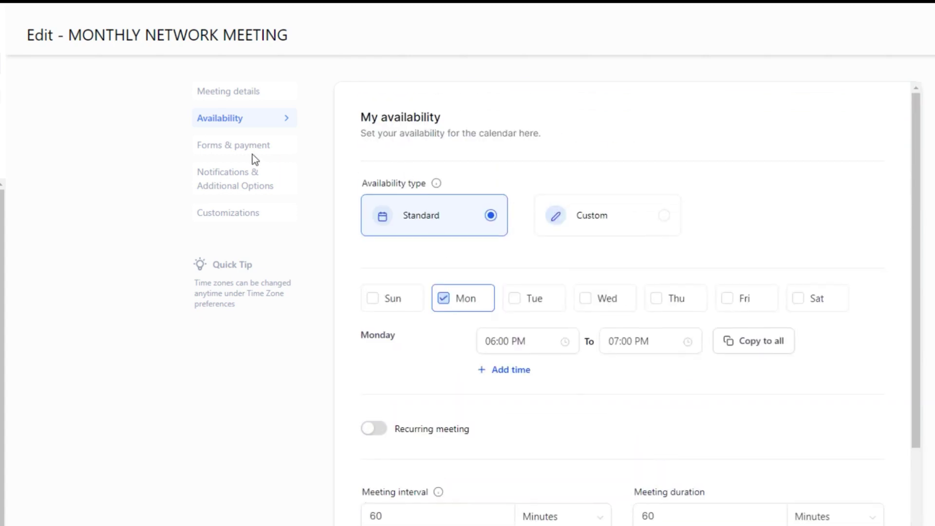
scroll(746, 445, down, 4)
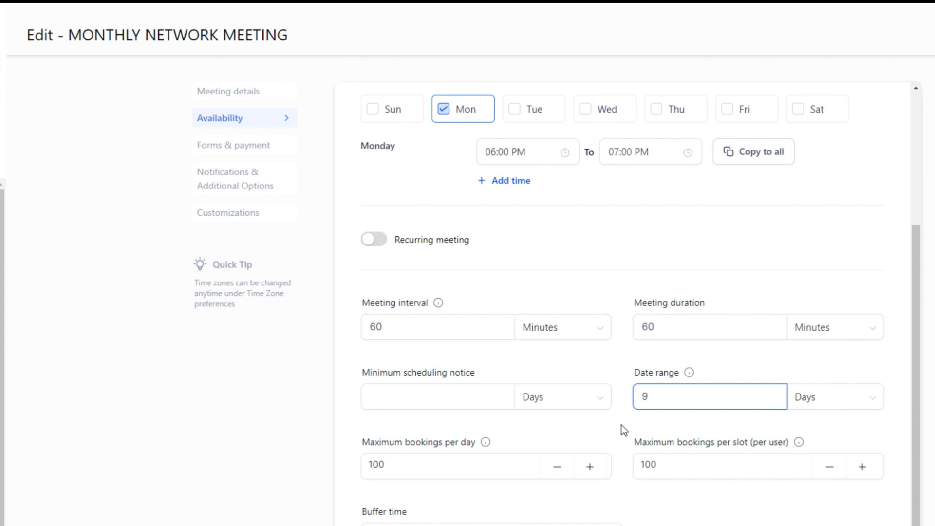
Review the meeting's form and payment, availability, and notification settings
click(236, 150)
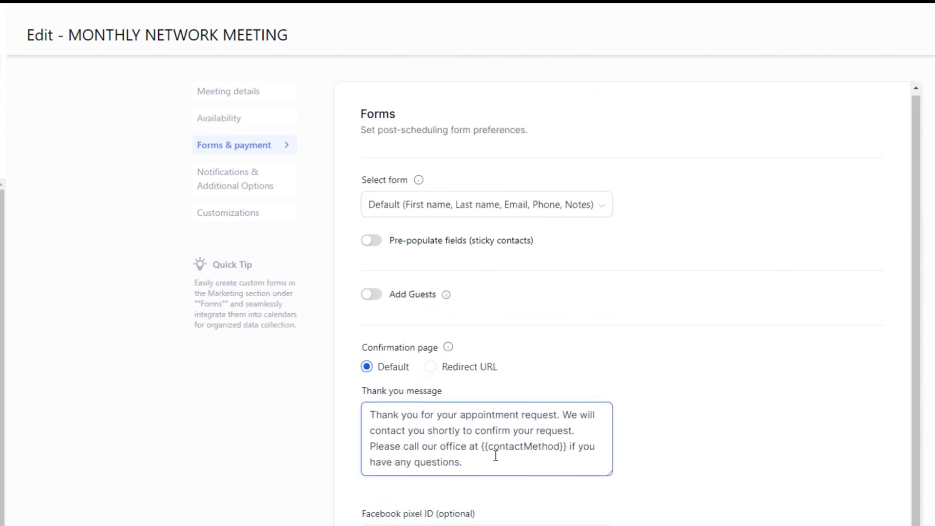
scroll(495, 455, down, 1)
click(230, 120)
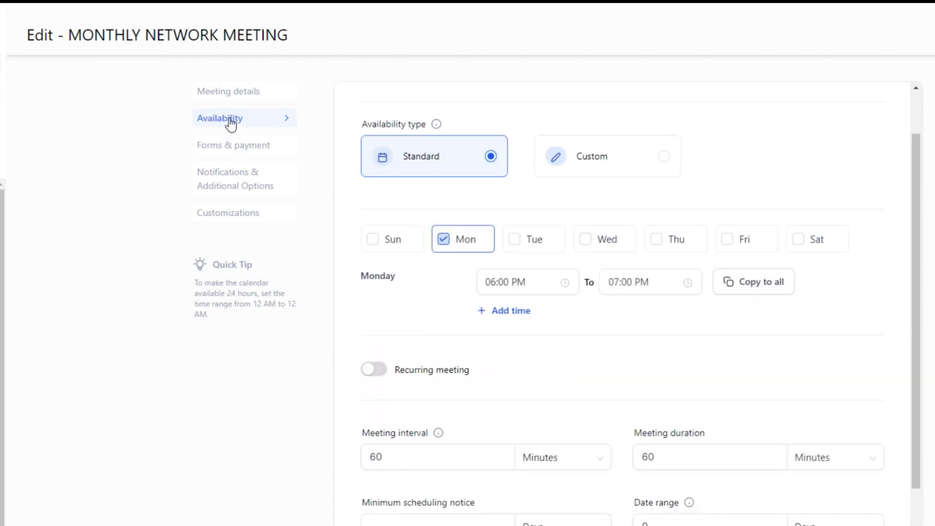
scroll(531, 259, up, 1)
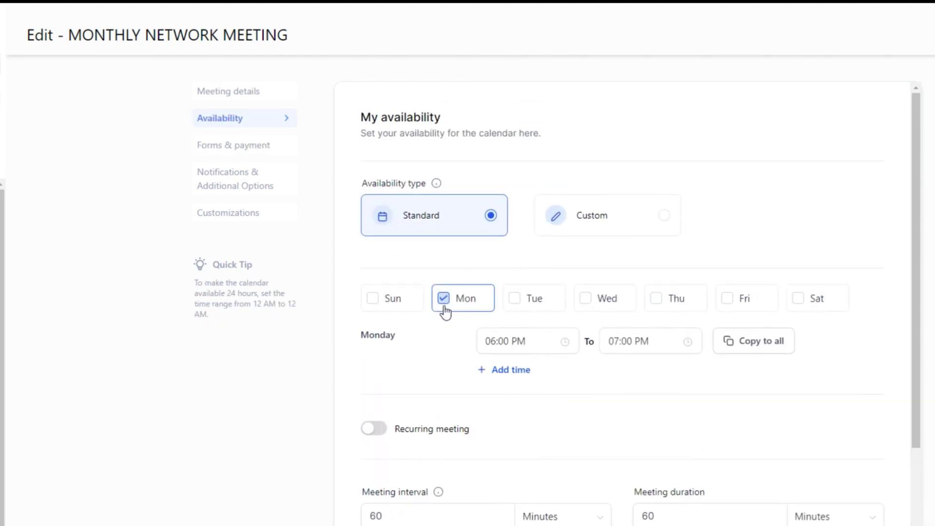
scroll(623, 375, down, 3)
click(689, 389)
click(264, 351)
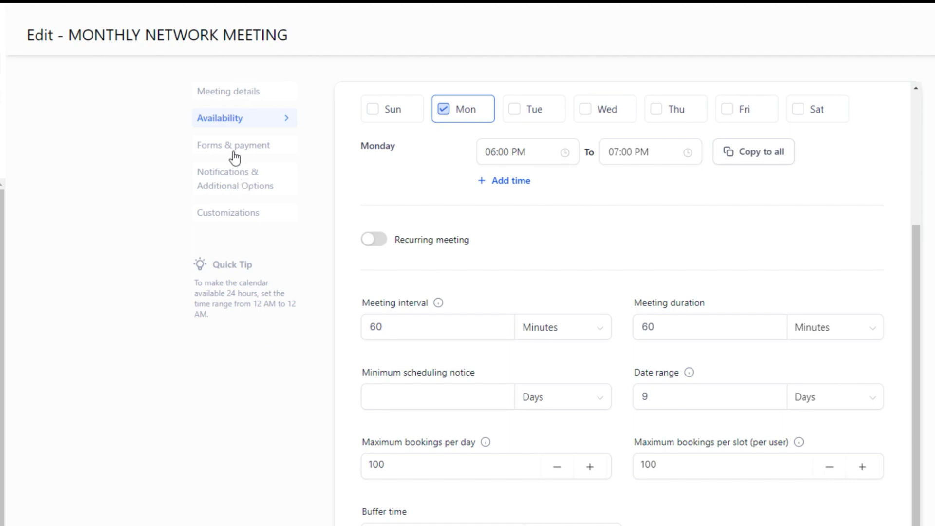
click(231, 184)
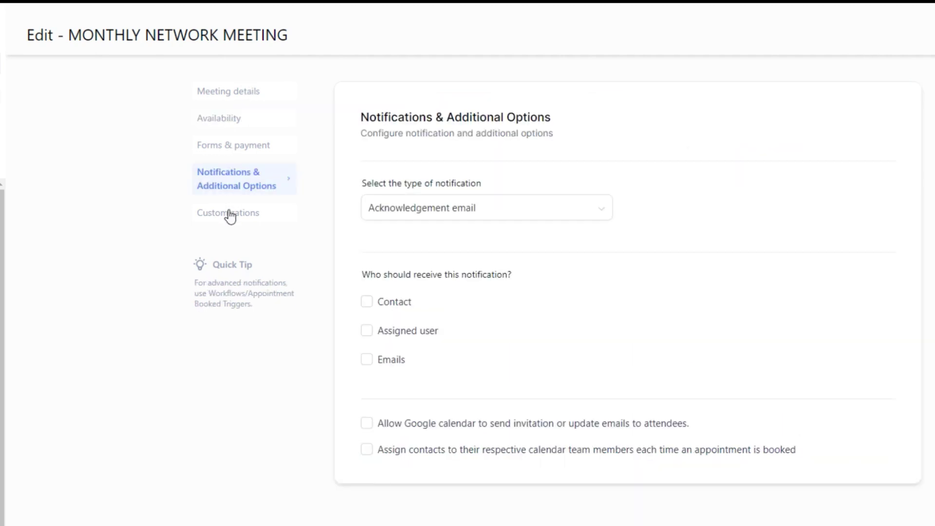
click(229, 215)
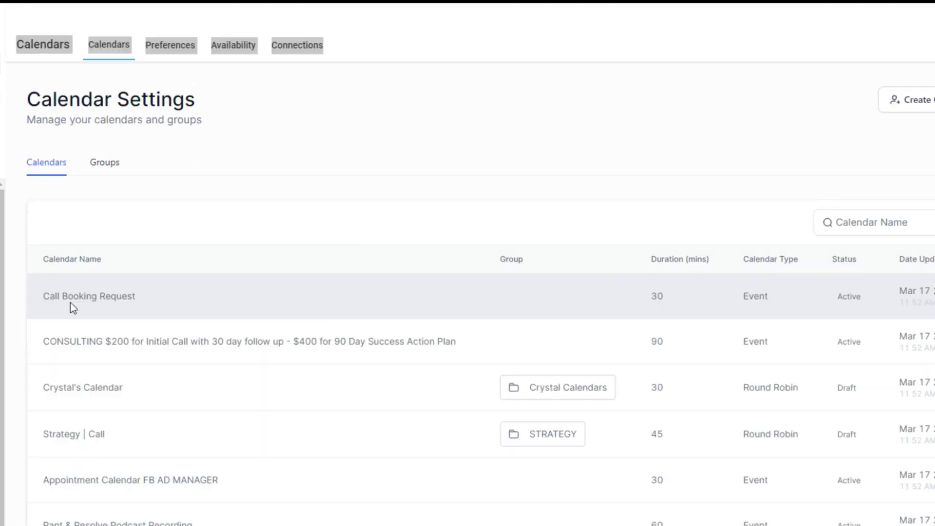
Reopen the MONTHLY NETWORK MEETING calendar, disallow rescheduling in its customizations, and return to the calendar list
scroll(253, 434, down, 2)
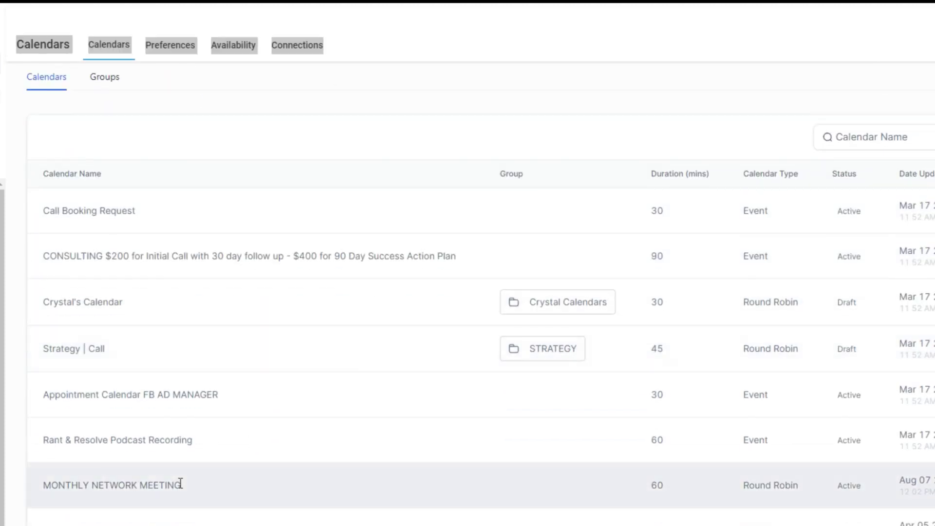
click(180, 482)
click(267, 220)
scroll(465, 394, down, 1)
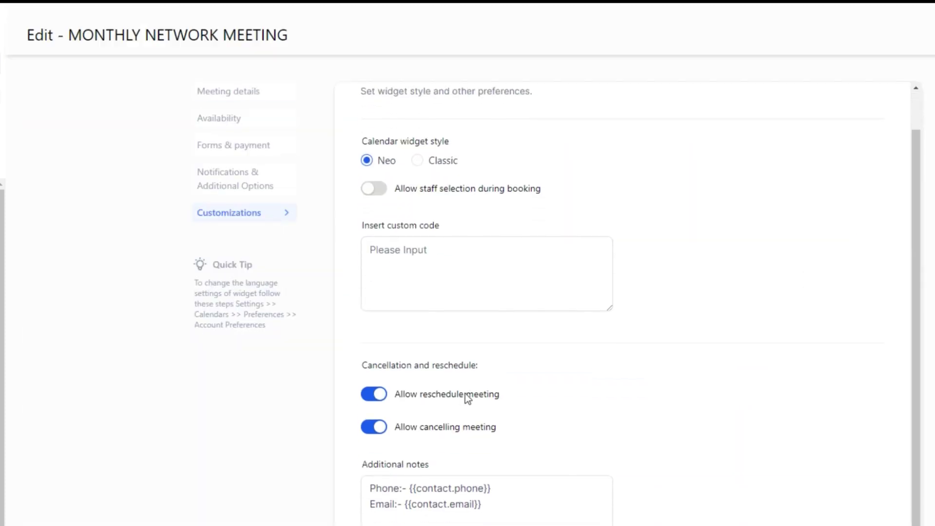
click(365, 395)
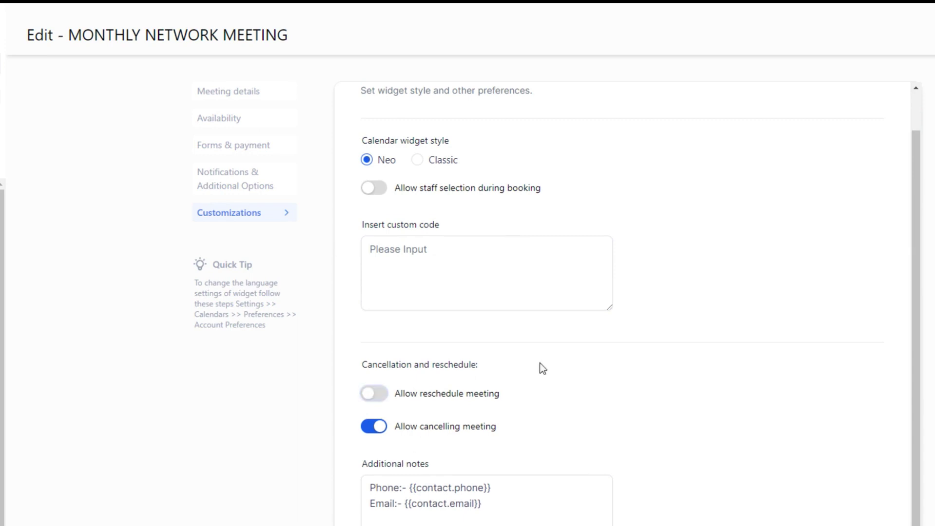
scroll(738, 431, up, 1)
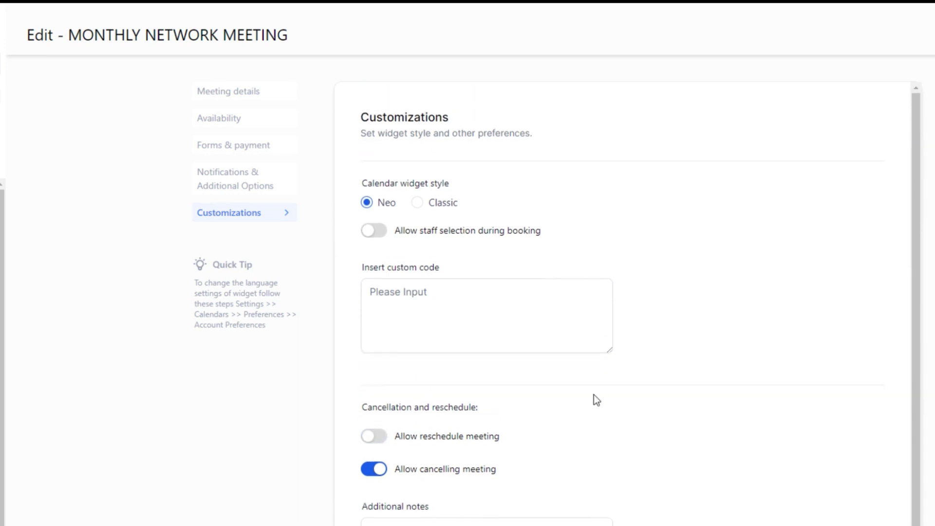
key(alt+Left)
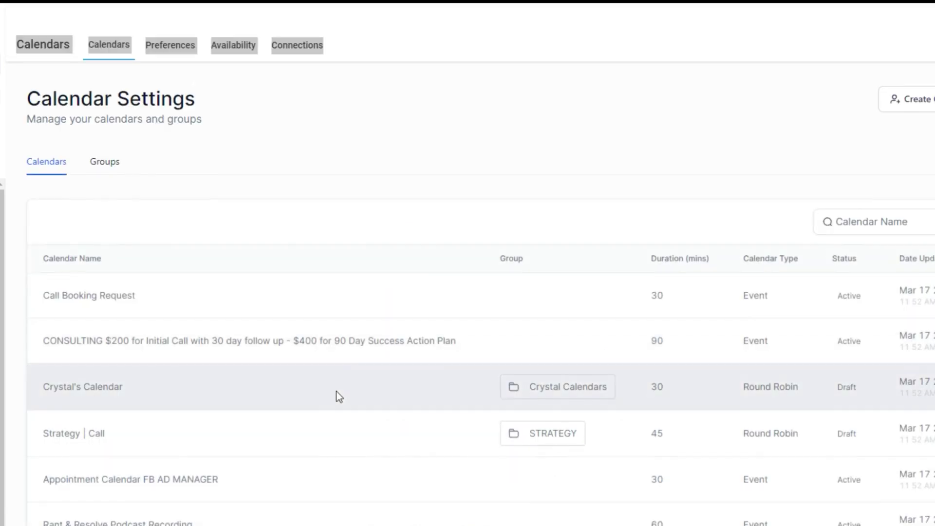
Open the copied link in a new browser tab
scroll(928, 505, down, 2)
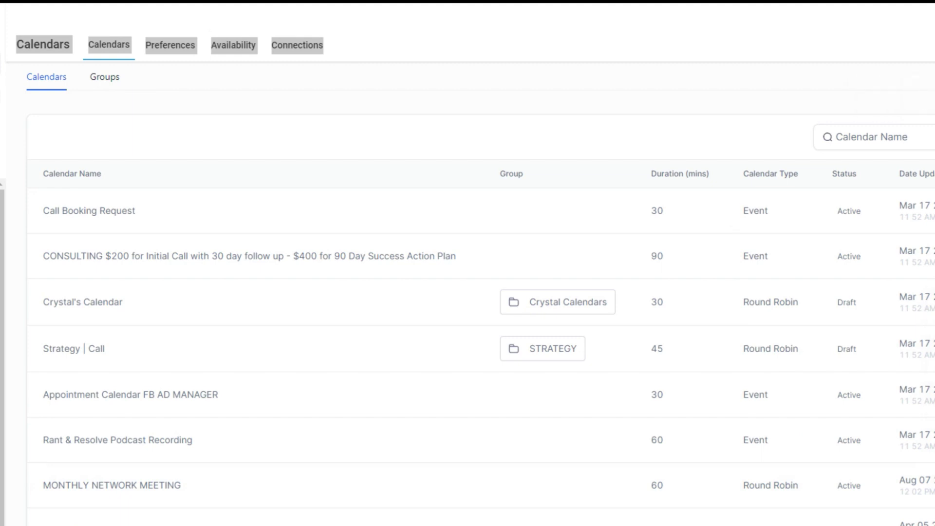
key(ctrl+t)
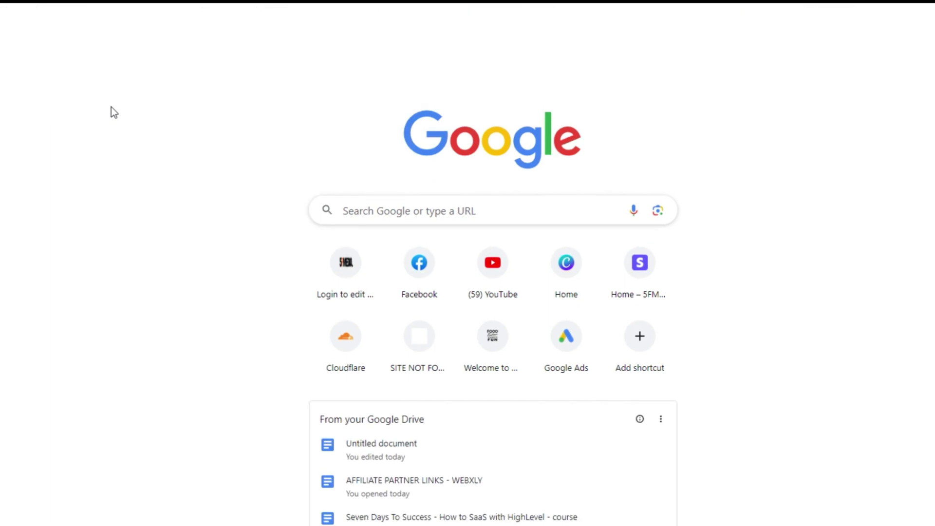
key(ctrl+v)
key(Return)
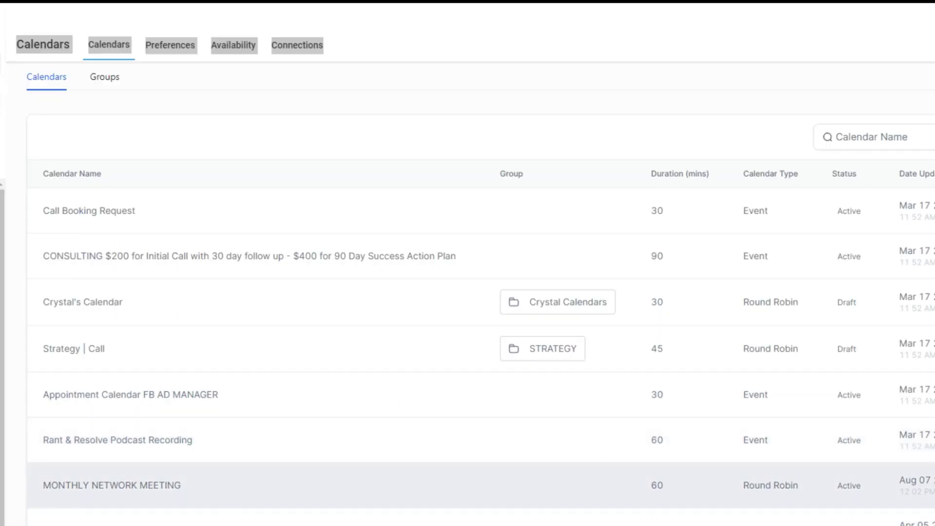
Open the MONTHLY NETWORK MEETING calendar's availability settings and set the date range to 14 days
click(112, 485)
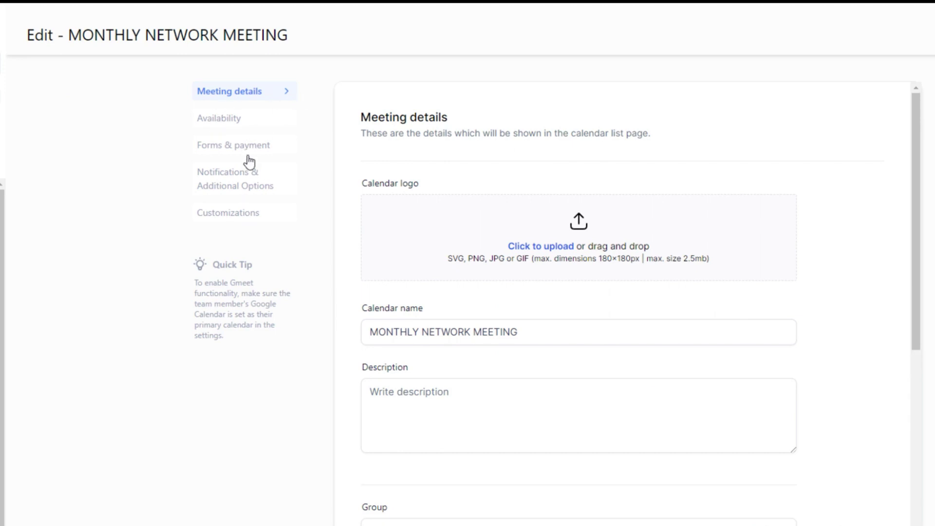
click(219, 118)
scroll(730, 471, down, 4)
click(663, 399)
drag(663, 398, 612, 394)
text(14)
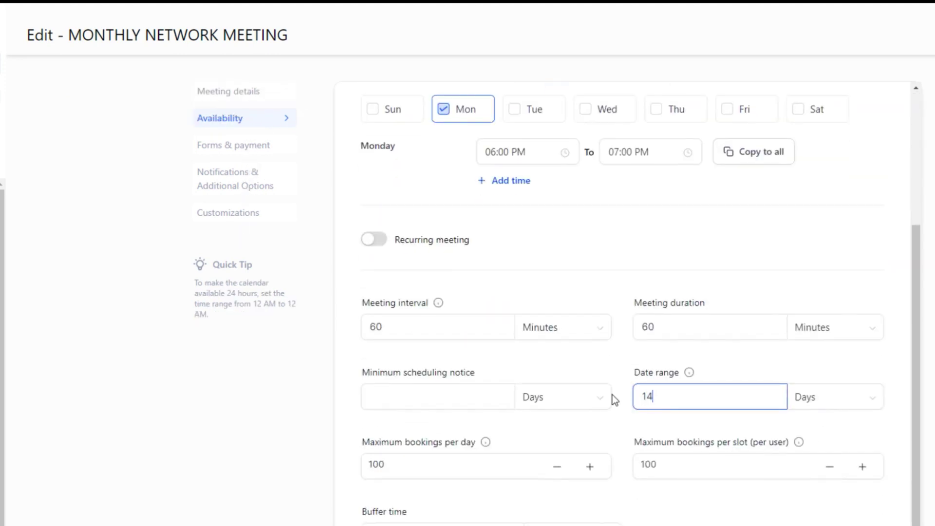
click(569, 358)
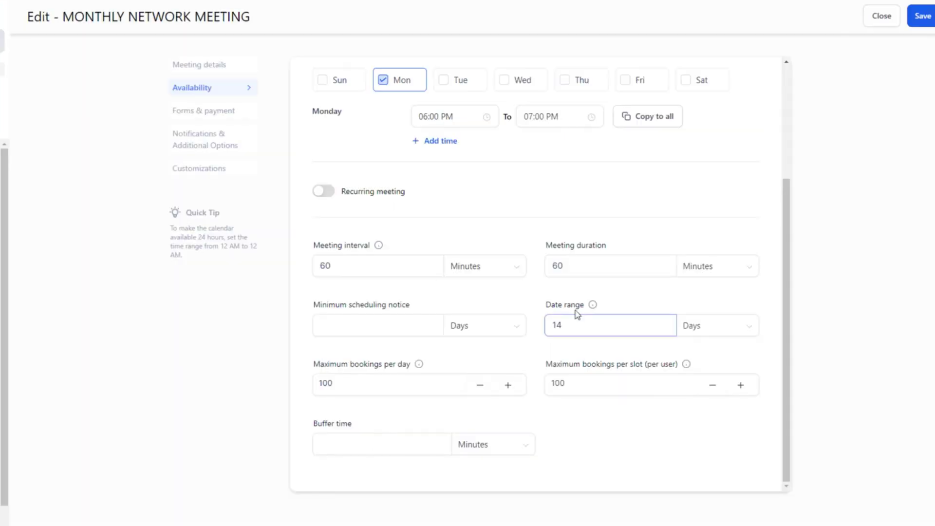
mouse_move(593, 305)
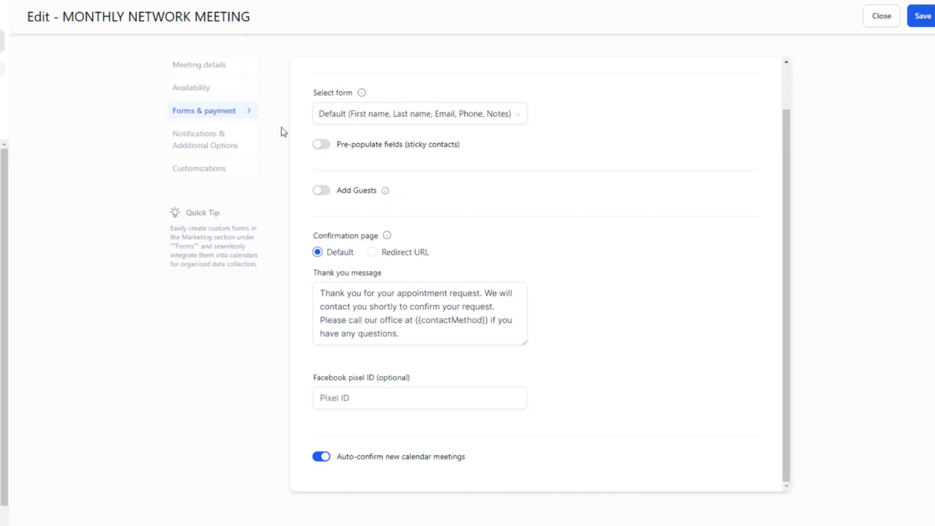
Save the calendar settings and go back through the meeting details to the availability section
click(915, 23)
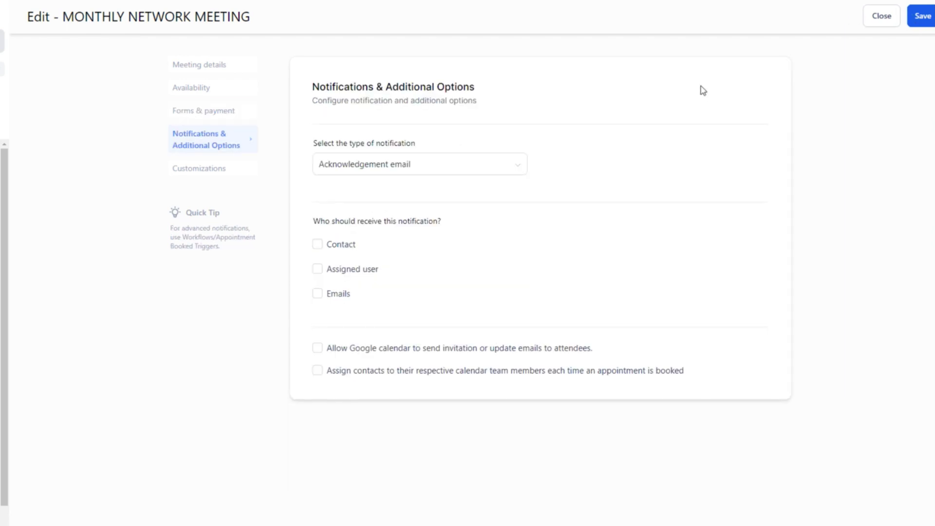
click(190, 73)
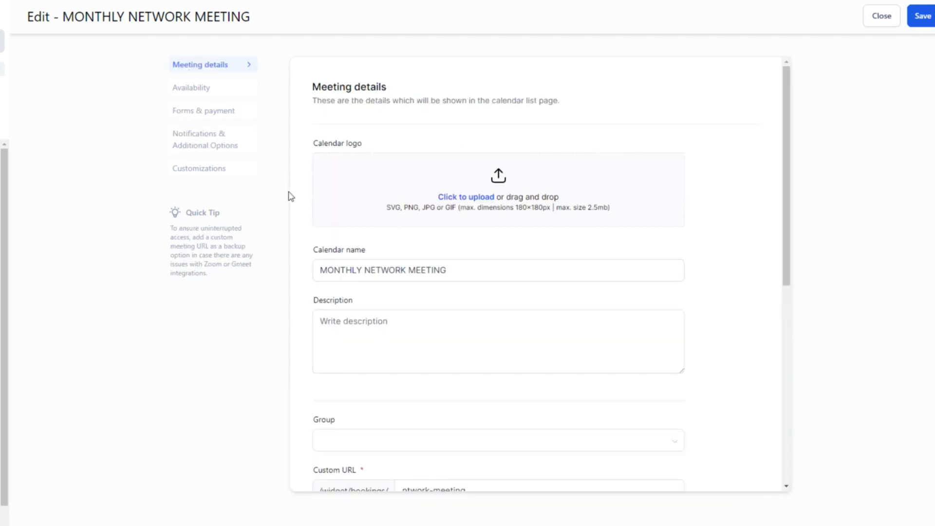
click(213, 92)
scroll(465, 364, down, 3)
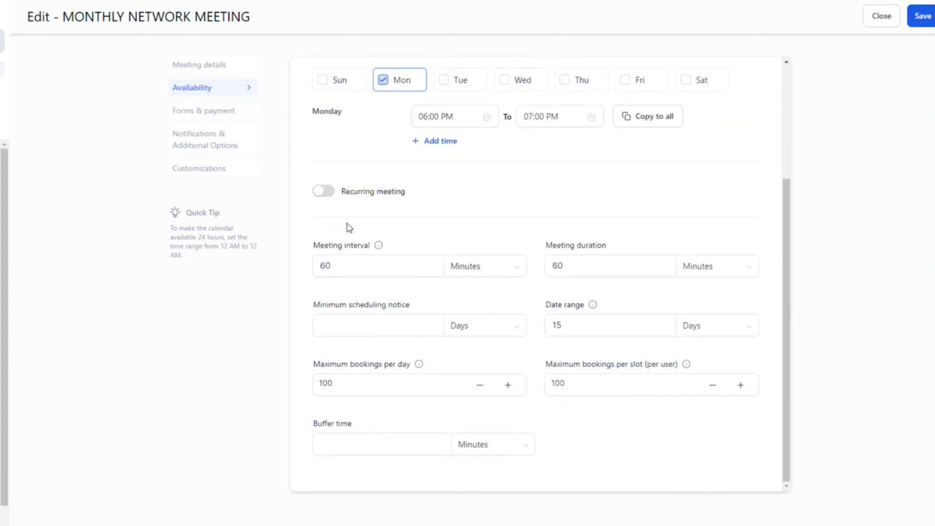
Turn on the recurring meeting, look through its repeat count and unavailable-slot options, and turn recurrence off again
click(323, 190)
click(524, 241)
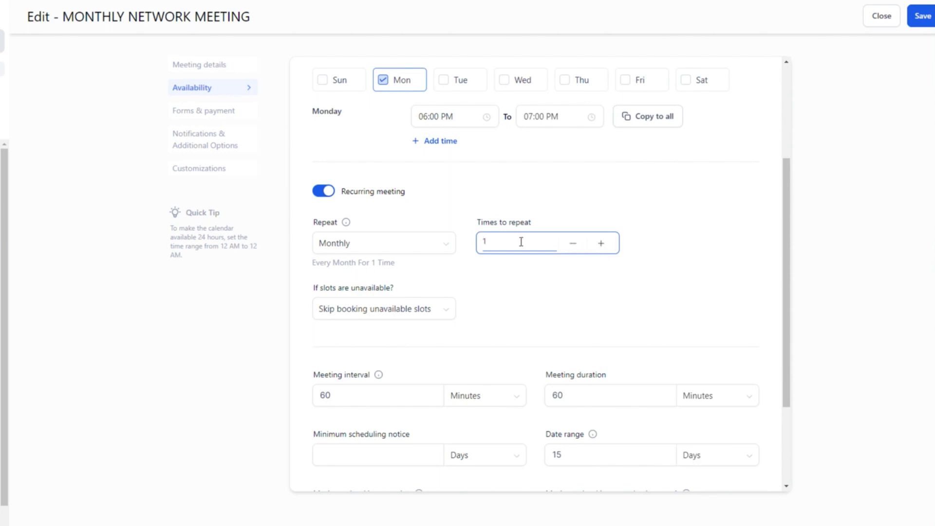
click(372, 308)
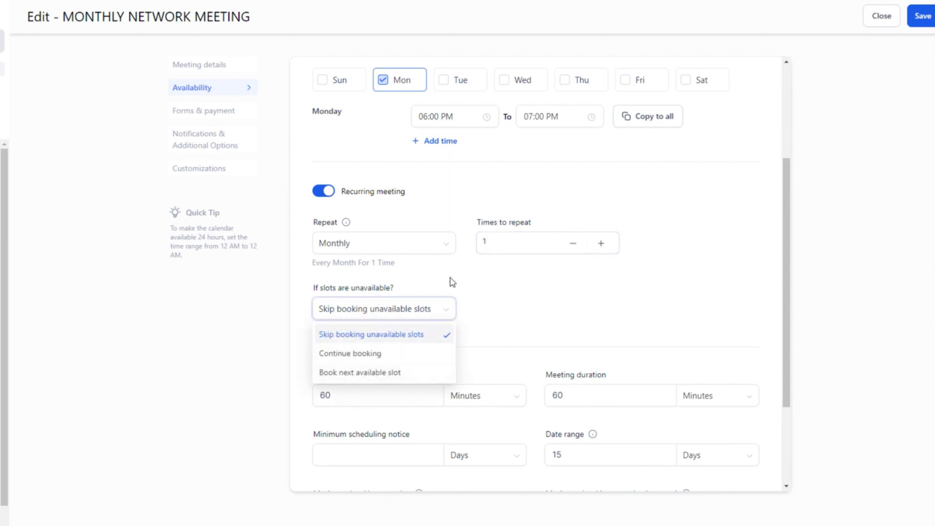
click(475, 280)
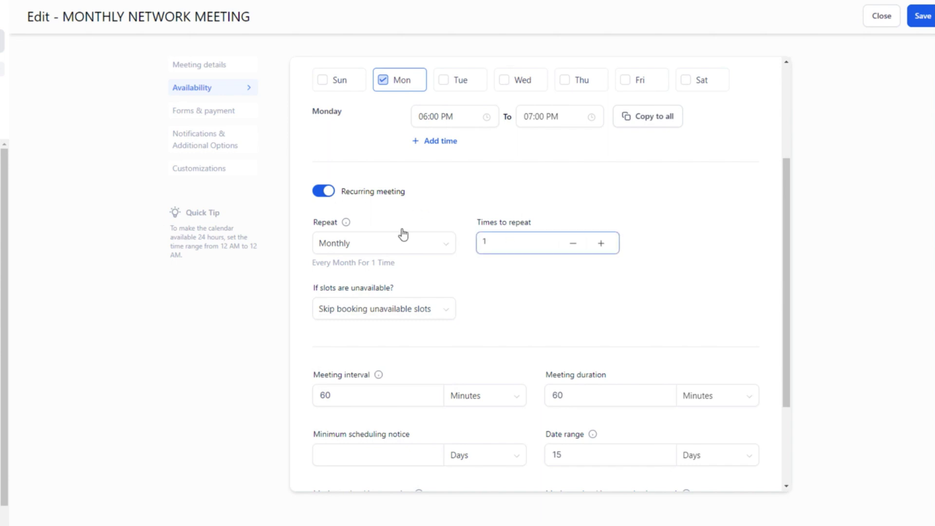
click(322, 190)
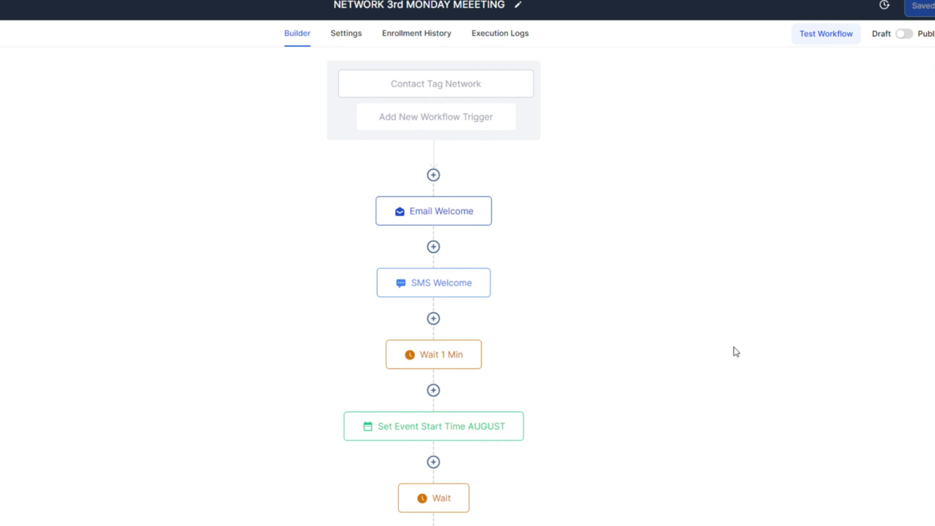
Examine the network 3rd Monday meeting workflow's sequence of actions and its Contact Tag Network trigger settings
scroll(730, 355, down, 4)
scroll(723, 359, up, 4)
click(434, 90)
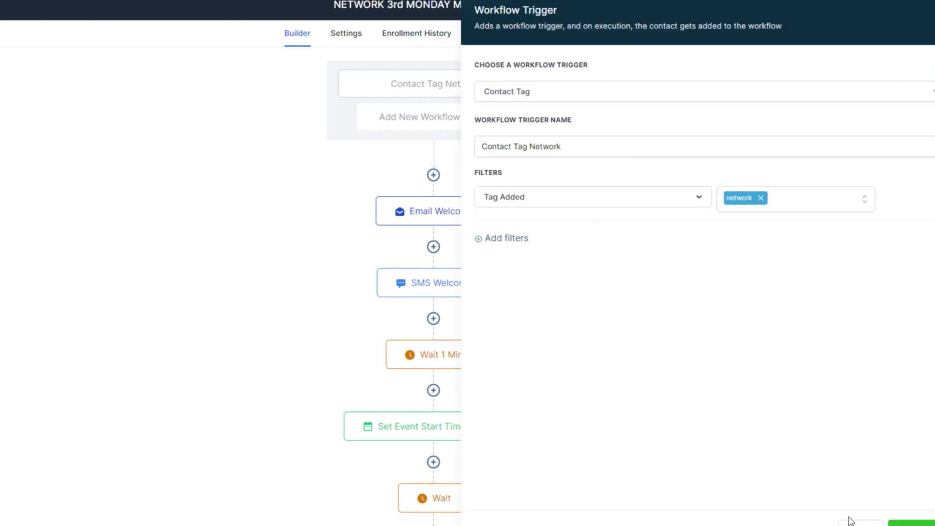
click(910, 522)
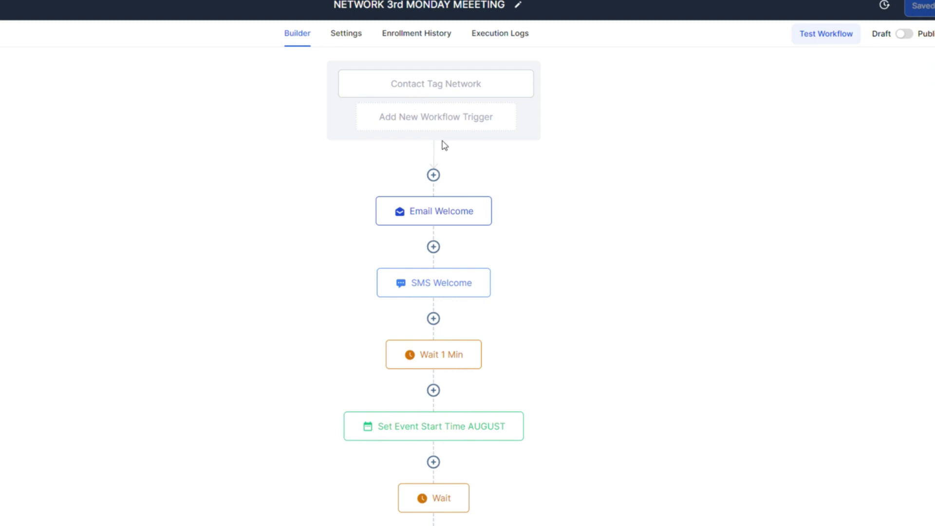
scroll(445, 163, down, 3)
scroll(406, 138, up, 3)
scroll(522, 269, down, 1)
scroll(522, 270, up, 1)
Review the settings of the Wait 1 Min action and the Set Event Start Time AUGUST action
click(433, 354)
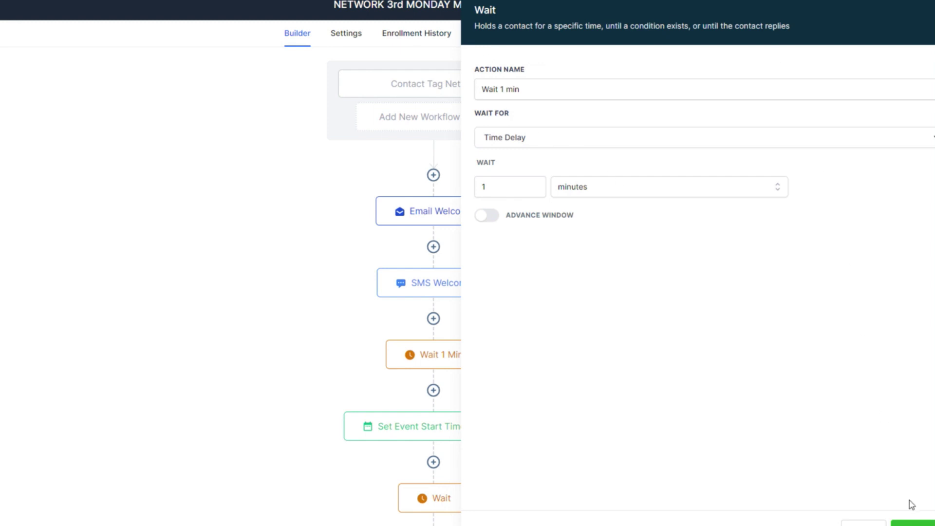
click(913, 522)
scroll(597, 438, down, 4)
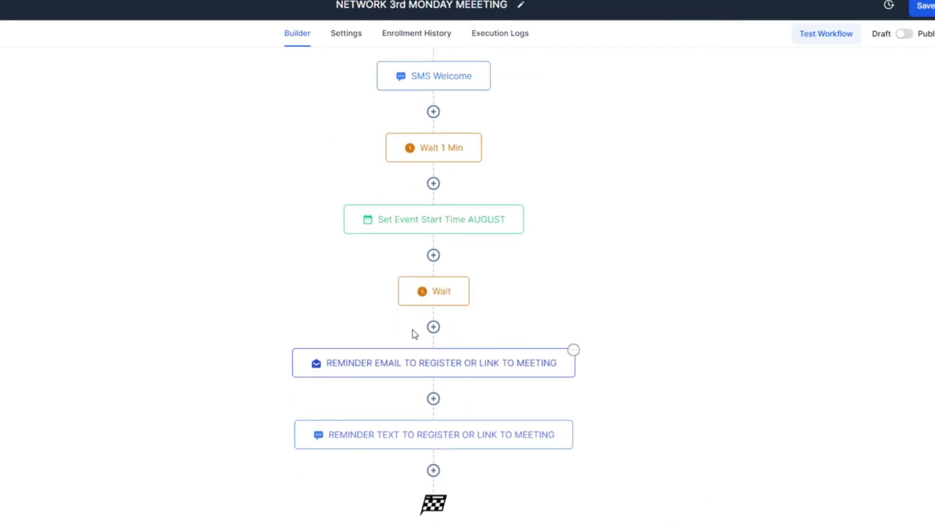
click(446, 222)
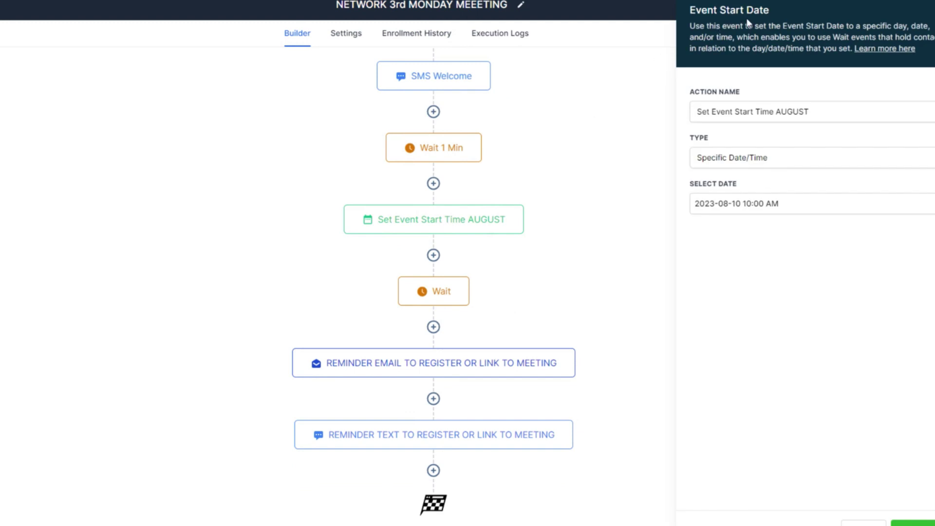
key(Escape)
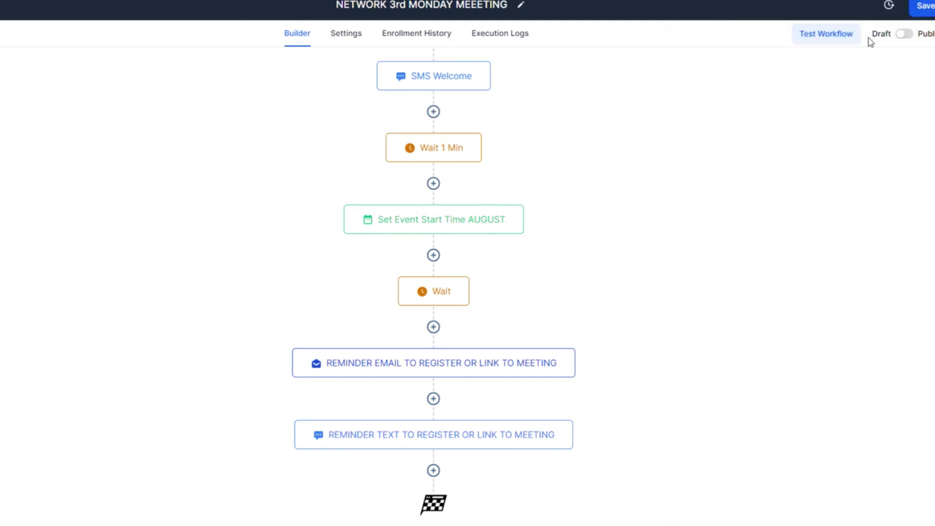
Start adding an action after Set Event Start Time AUGUST and search the actions for "eve"
click(433, 255)
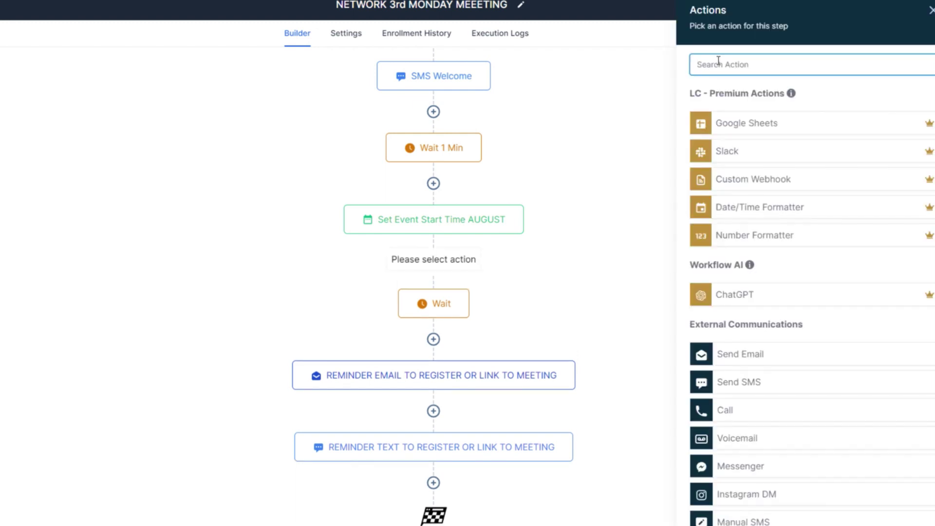
text(eve)
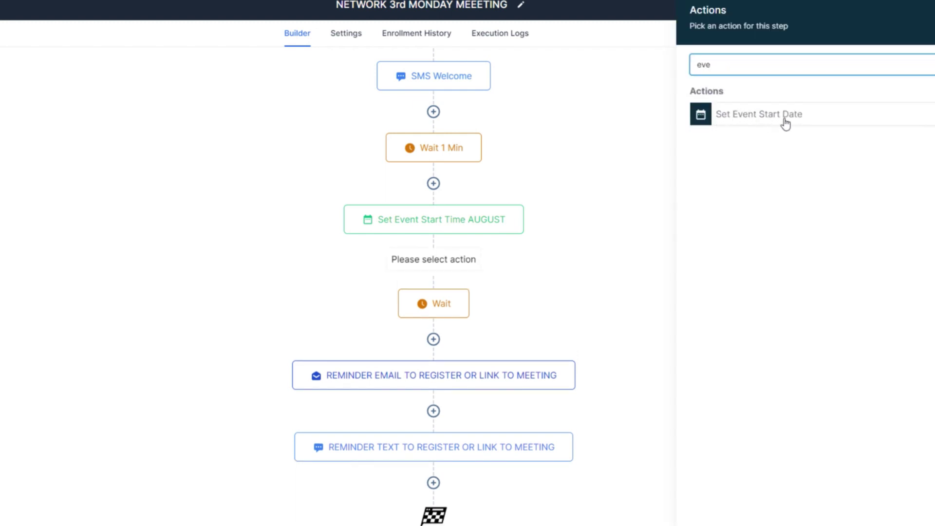
click(422, 225)
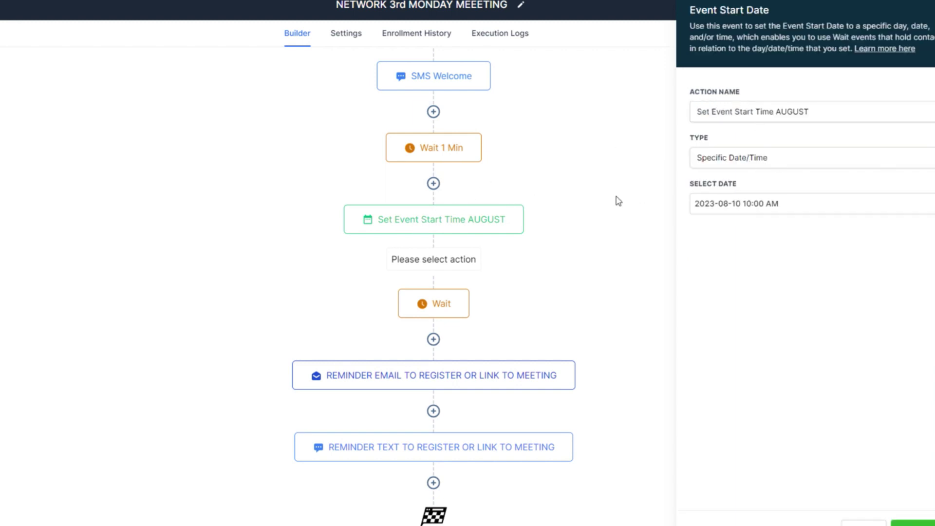
click(790, 162)
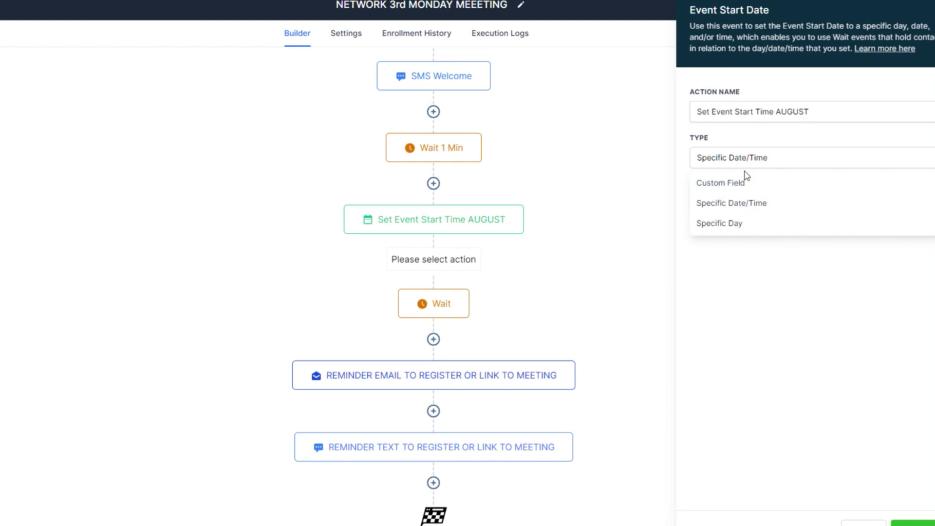
click(737, 203)
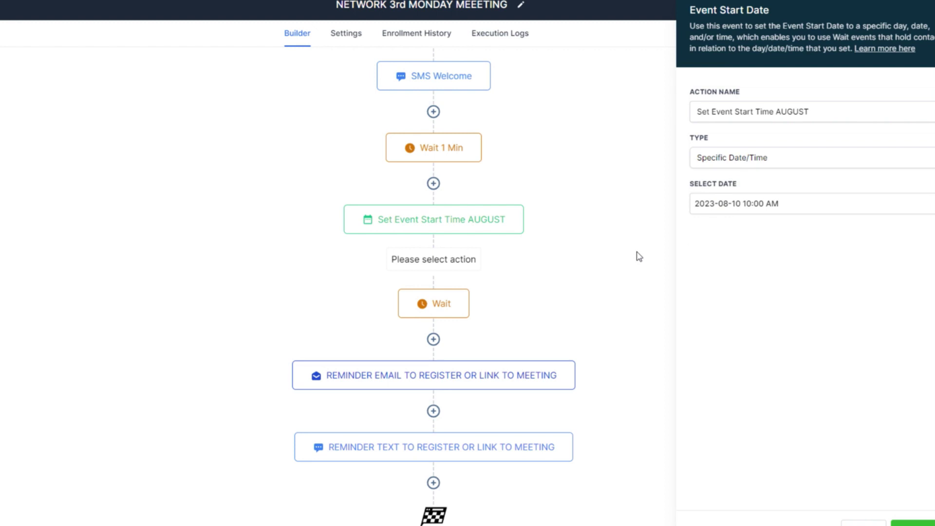
click(767, 212)
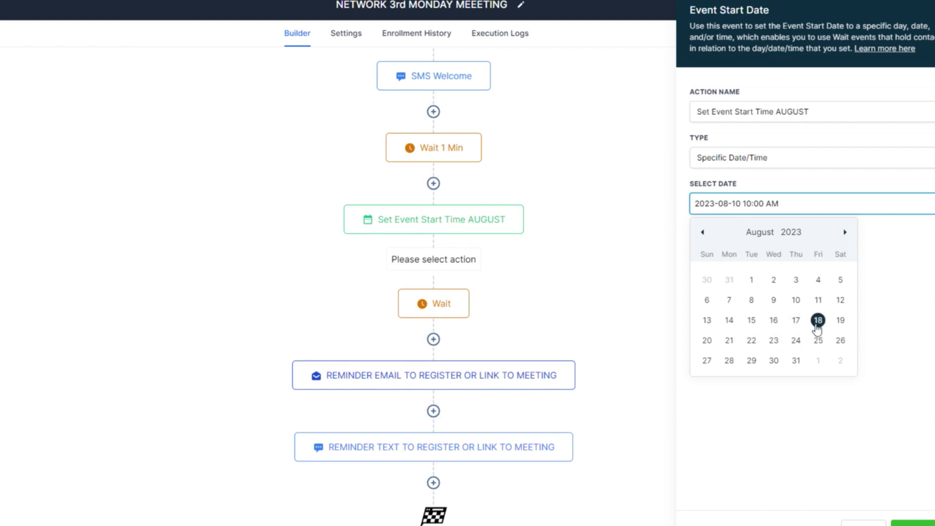
click(797, 321)
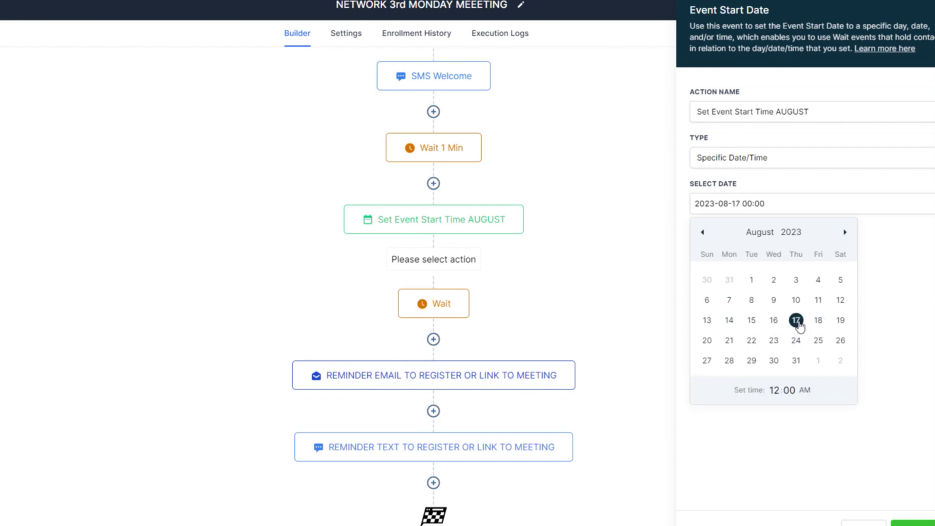
click(774, 390)
text(10)
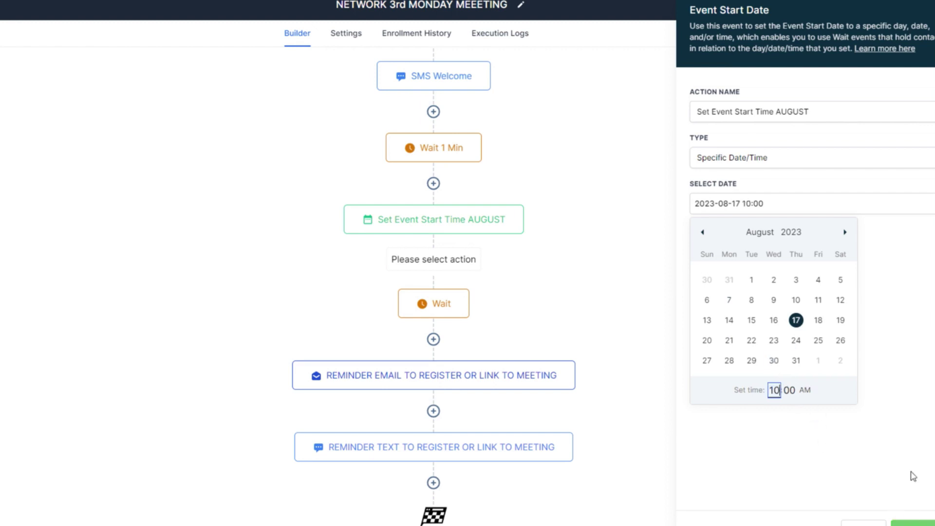
click(826, 112)
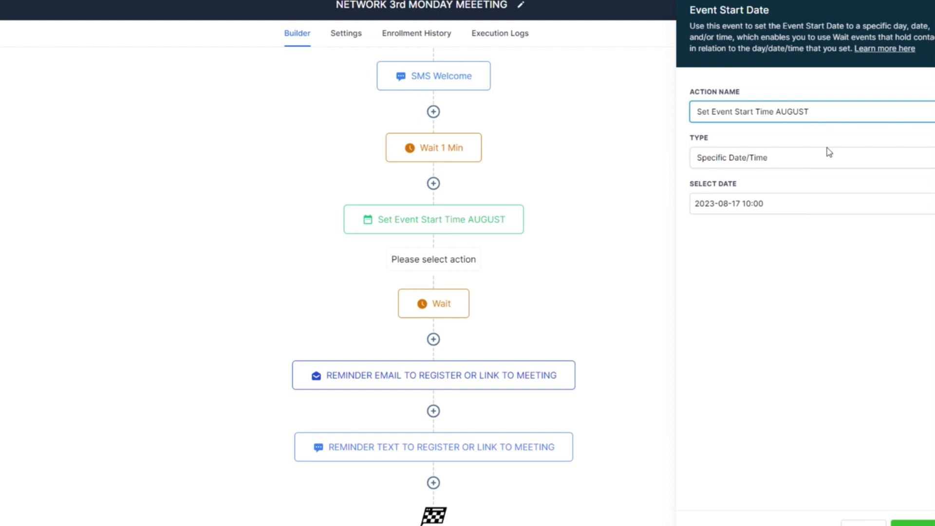
click(579, 317)
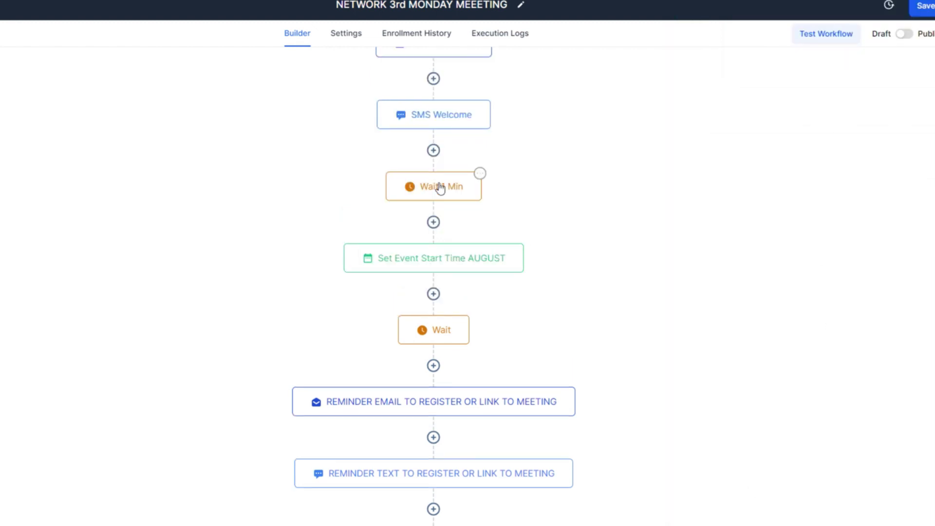
click(402, 267)
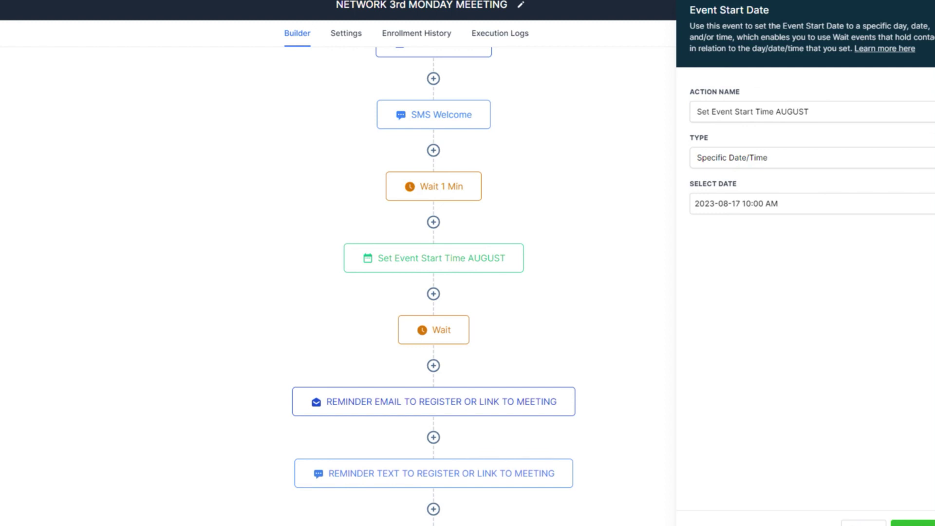
Set the Wait action before the reminder email to Event / Appointment time with past timings moving to the next step, and save it
click(440, 330)
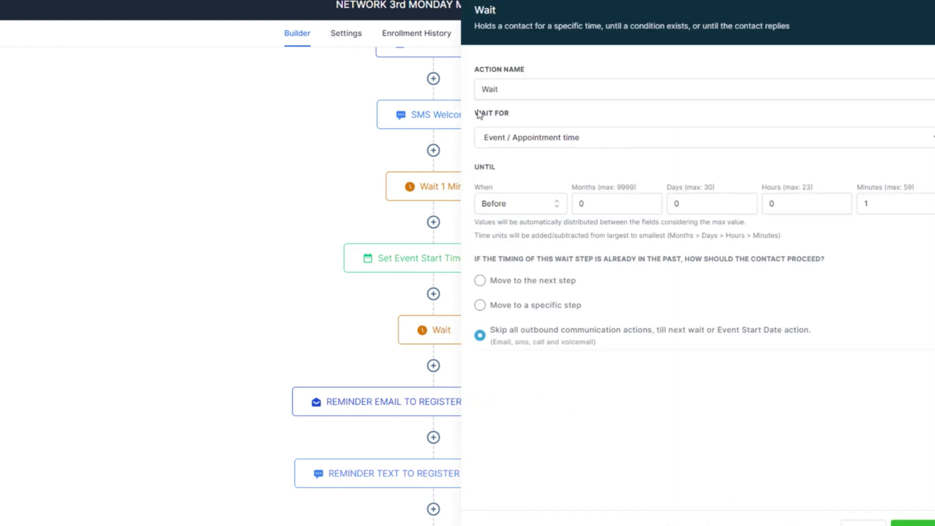
click(523, 144)
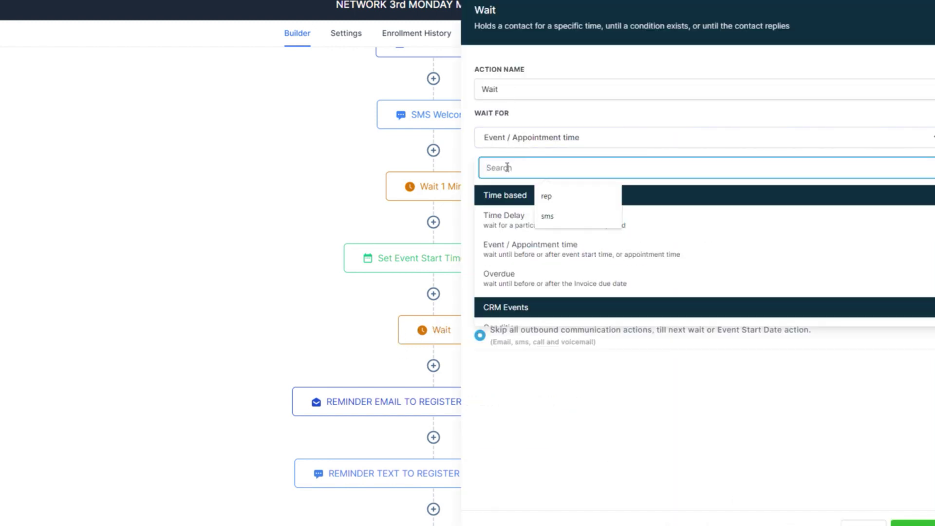
click(546, 250)
click(440, 222)
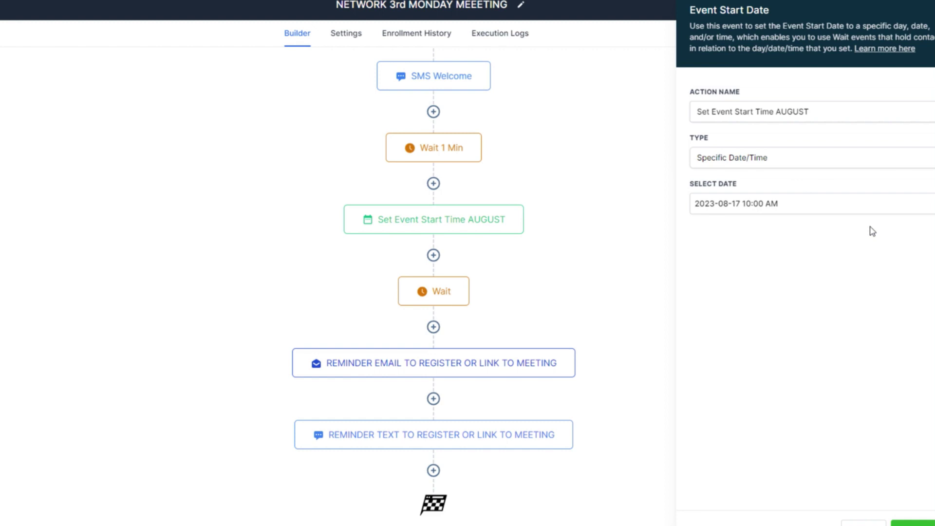
click(441, 292)
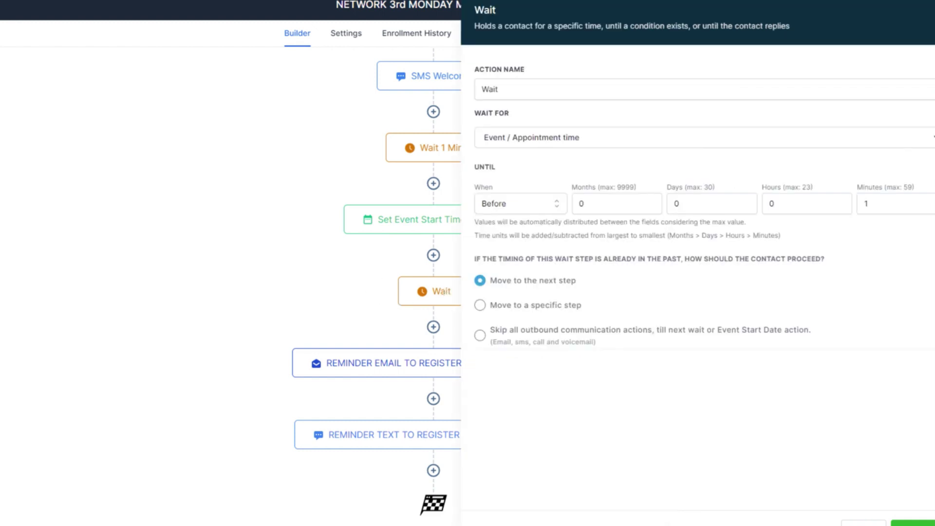
click(911, 522)
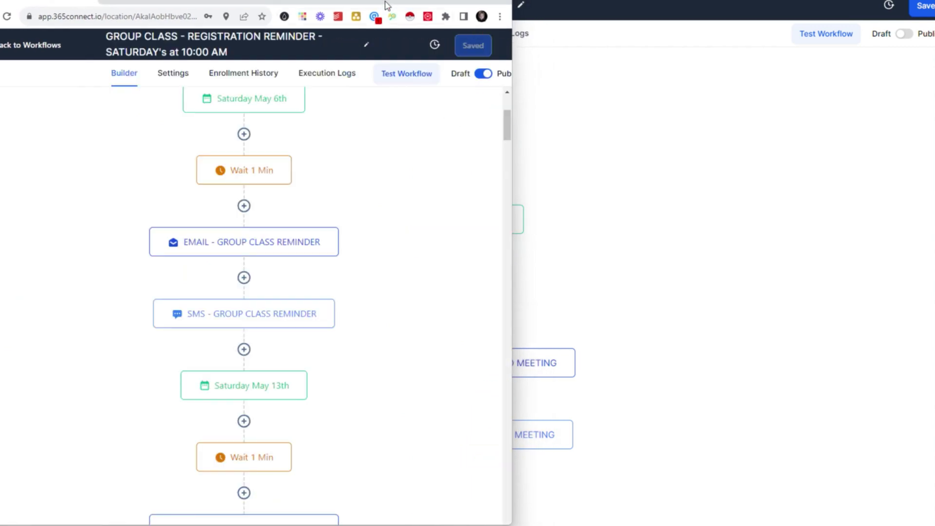
Widen the GROUP CLASS - REGISTRATION REMINDER workflow window and examine its sequence of Saturday event dates, waits and email and SMS reminders
drag(510, 233, 877, 227)
scroll(476, 234, up, 5)
scroll(471, 236, down, 15)
scroll(461, 254, down, 20)
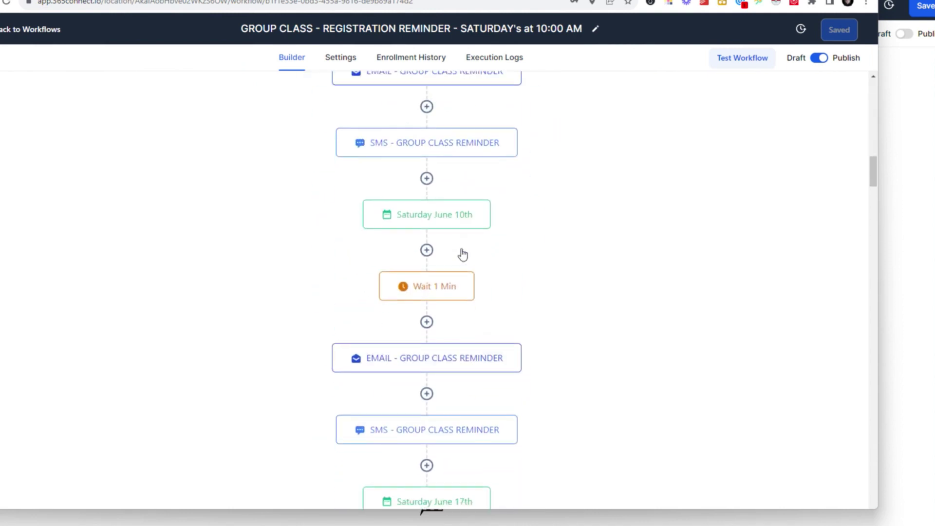
scroll(412, 247, down, 10)
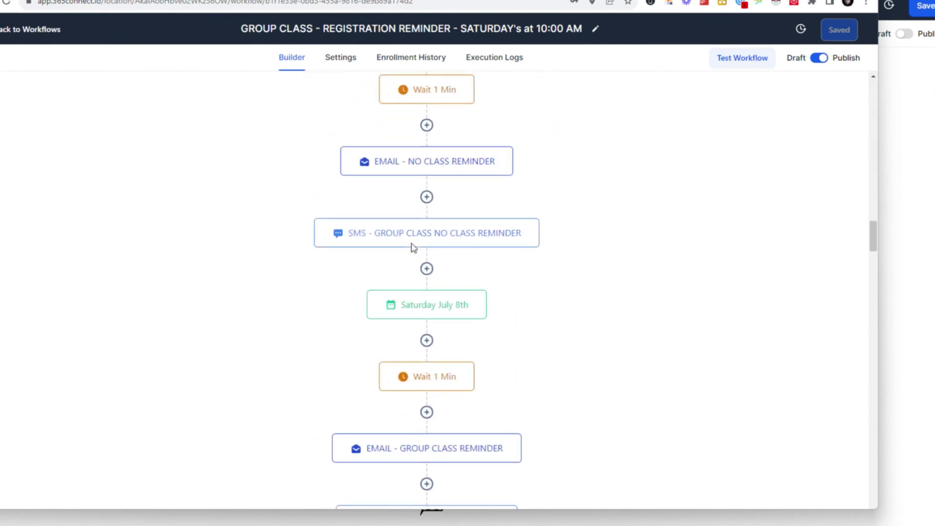
scroll(412, 248, up, 8)
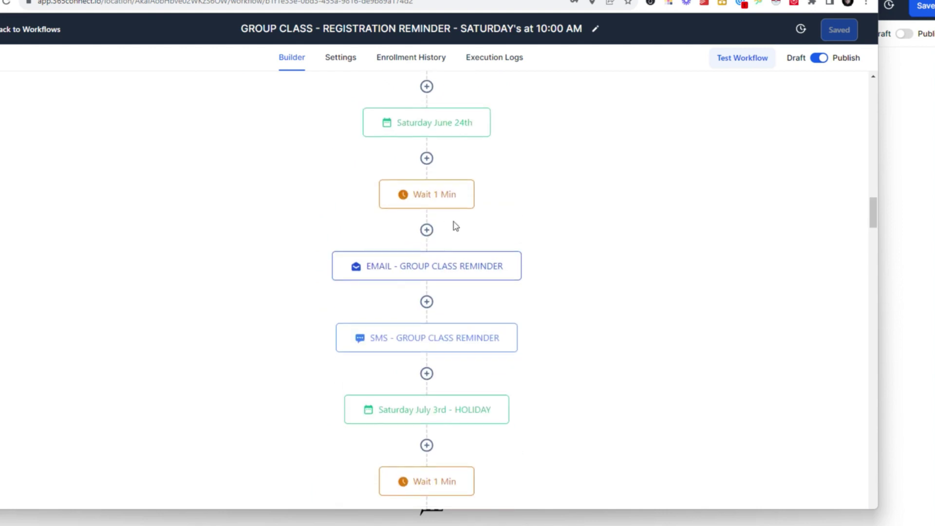
scroll(453, 224, down, 3)
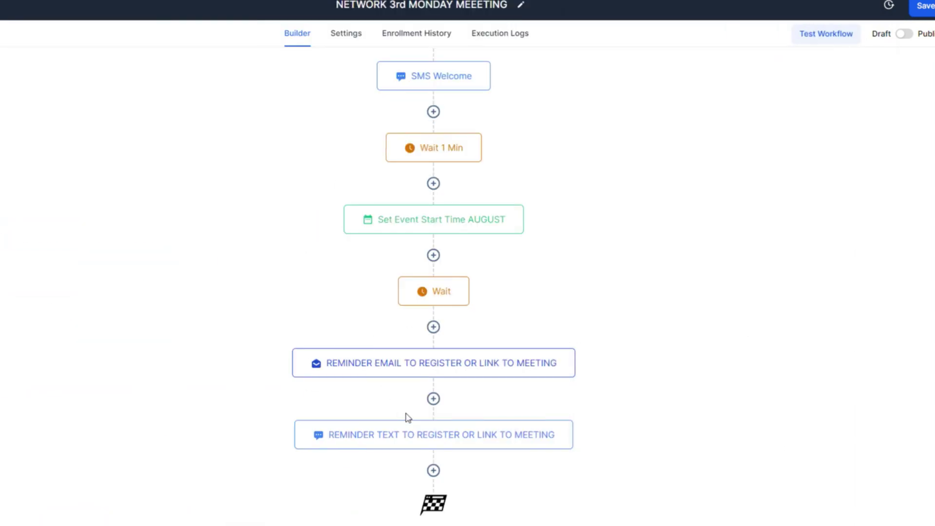
Copy all actions from Set Event Start Time AUGUST onward to the end of the network 3rd Monday meeting workflow
scroll(529, 367, up, 1)
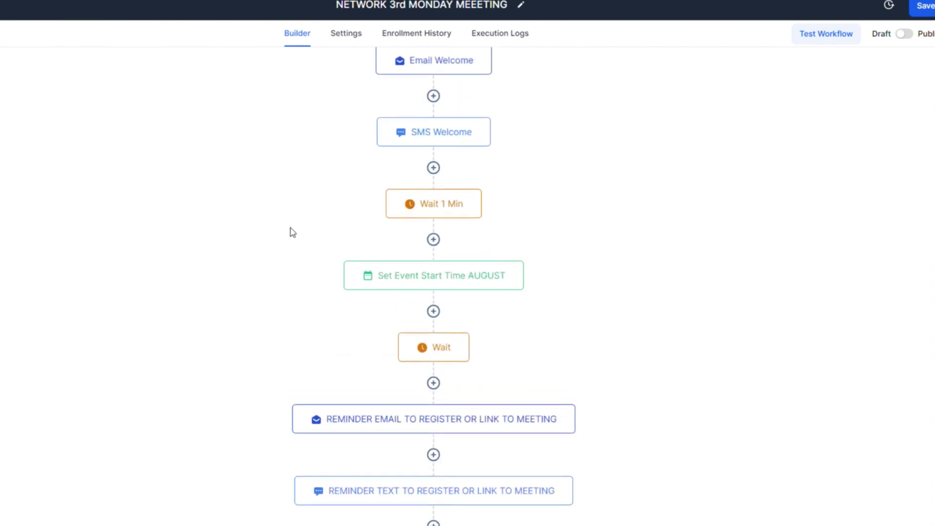
scroll(359, 219, down, 1)
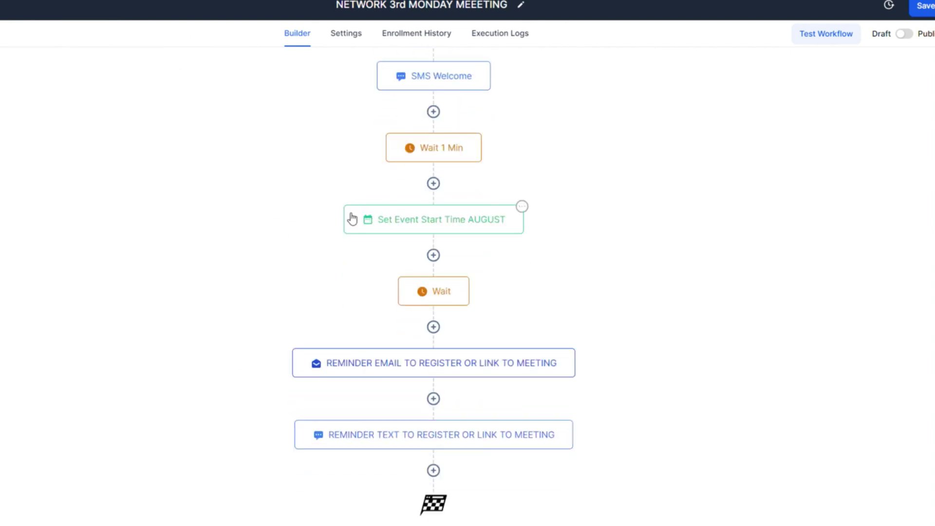
click(521, 208)
mouse_move(570, 267)
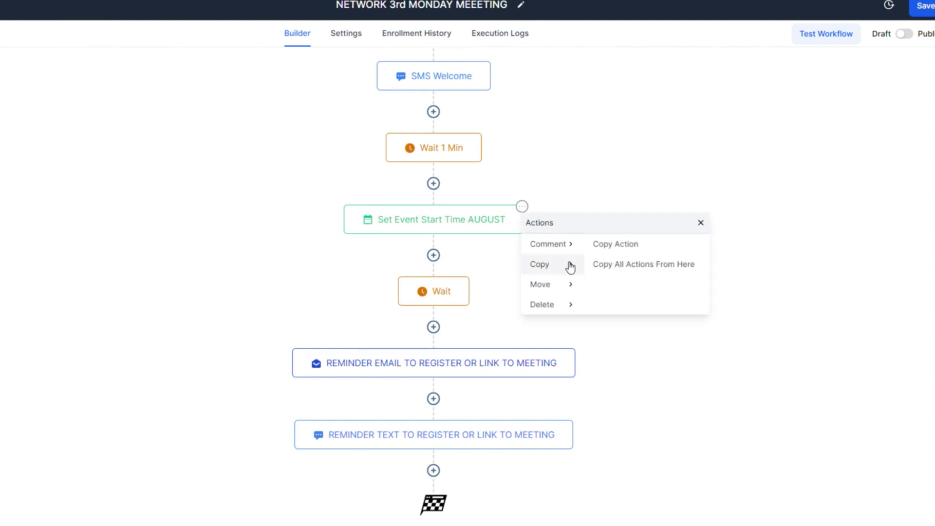
click(677, 267)
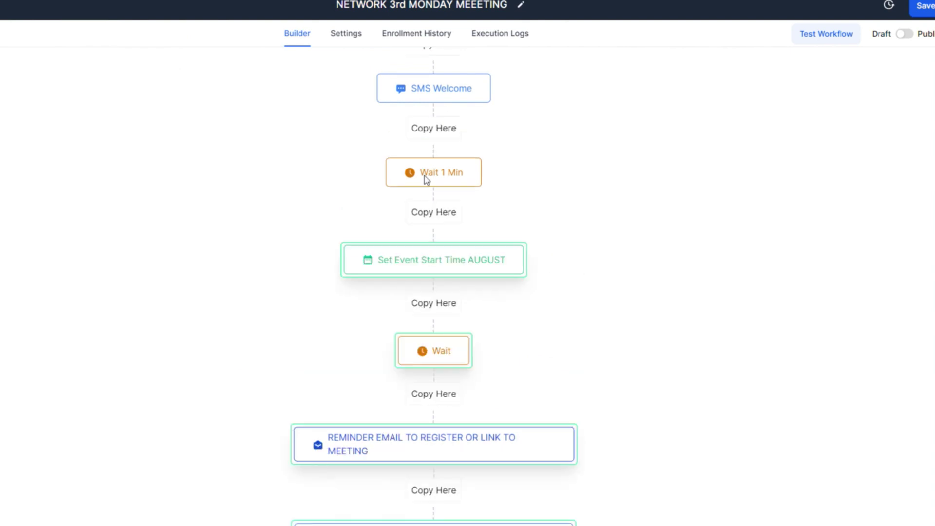
scroll(463, 342, down, 3)
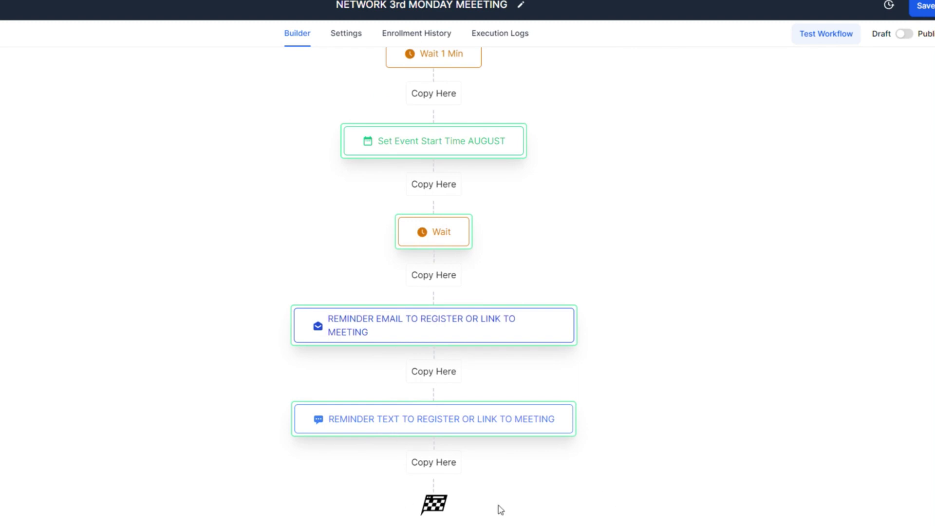
click(434, 465)
scroll(489, 178, up, 5)
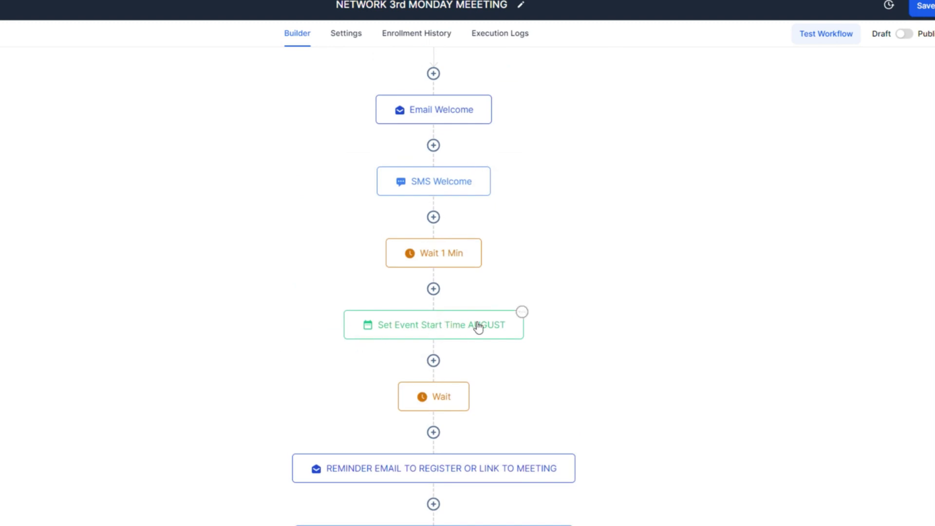
scroll(494, 363, down, 6)
click(445, 277)
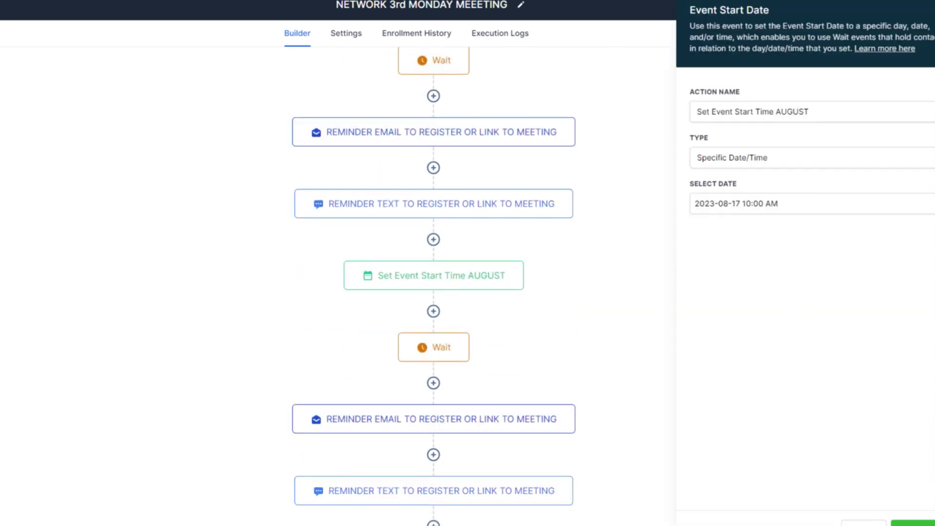
drag(774, 117, 850, 129)
text(SEPTEMB)
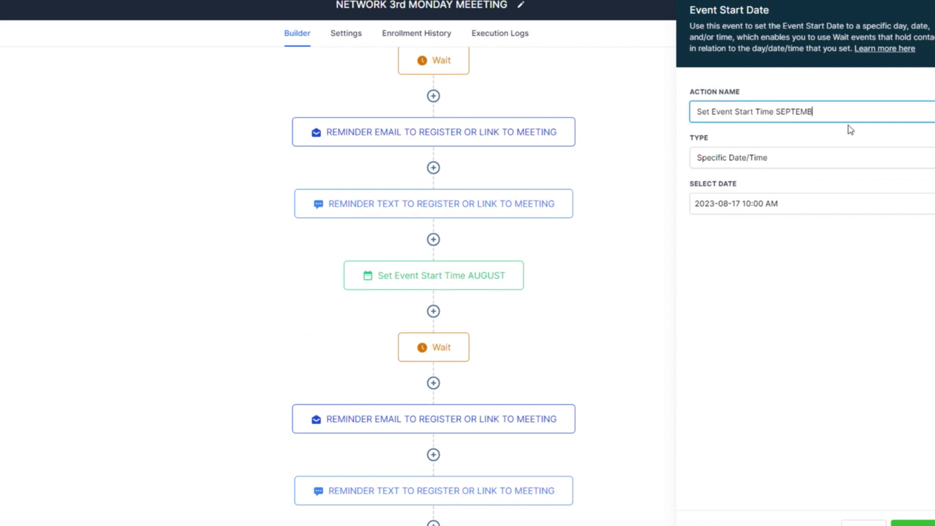
click(739, 213)
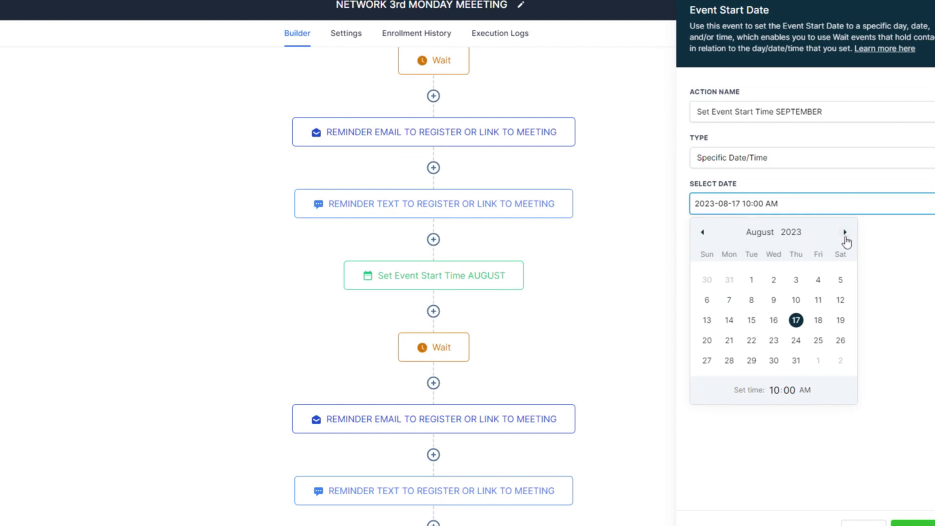
click(844, 234)
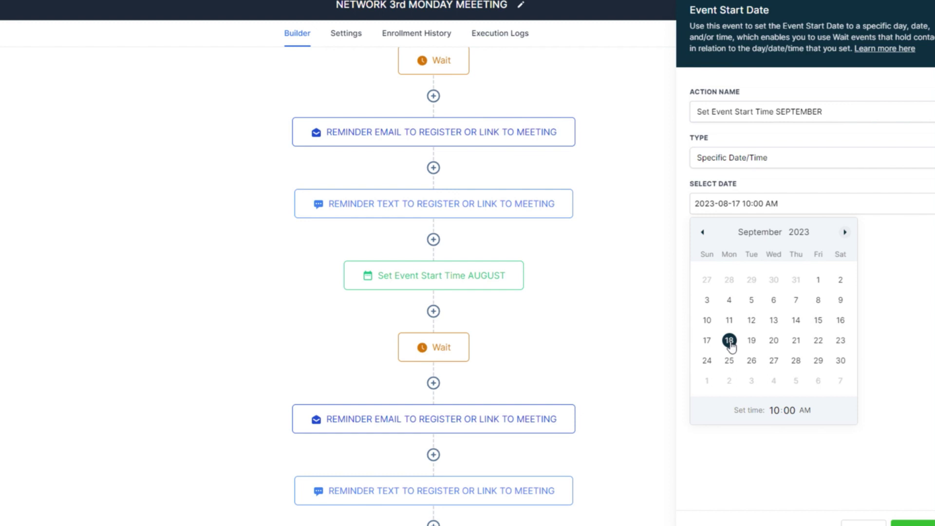
click(796, 321)
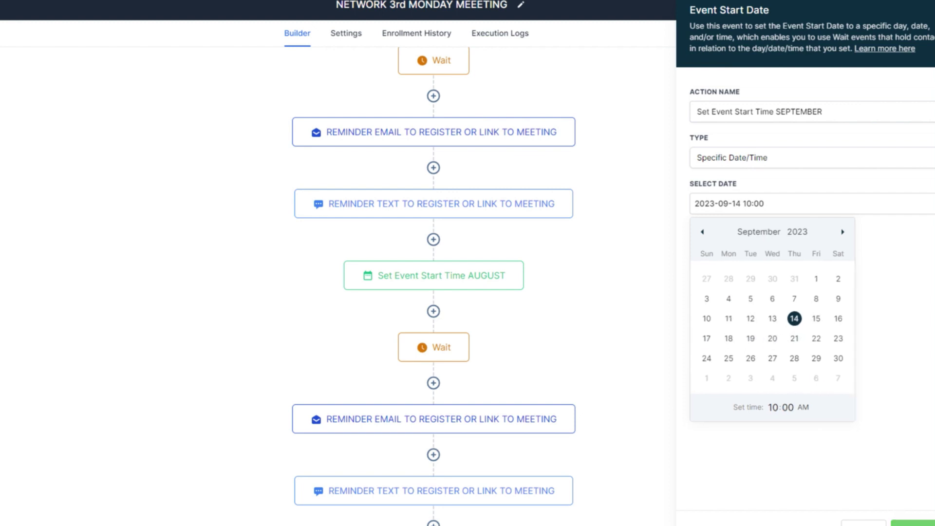
click(912, 523)
Copy all actions from Set Event Start Time SEPTEMBER onward to the end of the workflow
scroll(492, 379, down, 1)
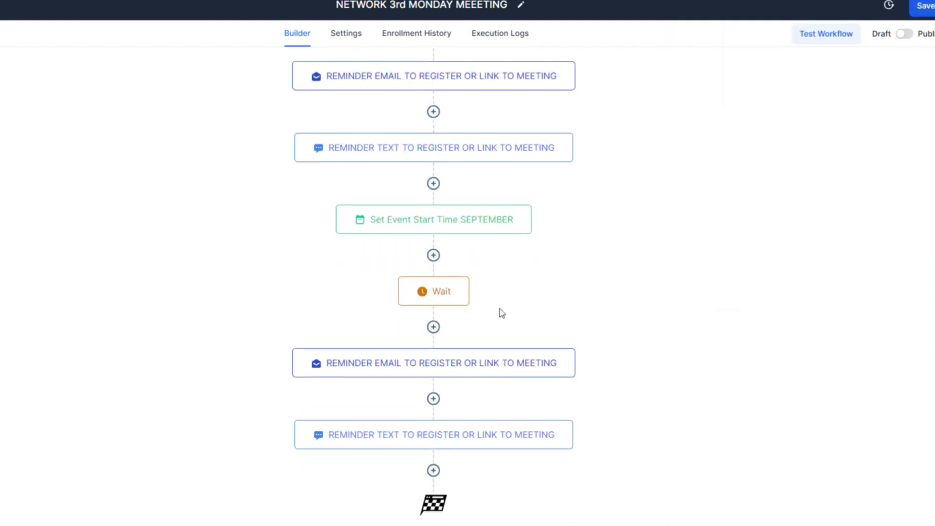
click(530, 207)
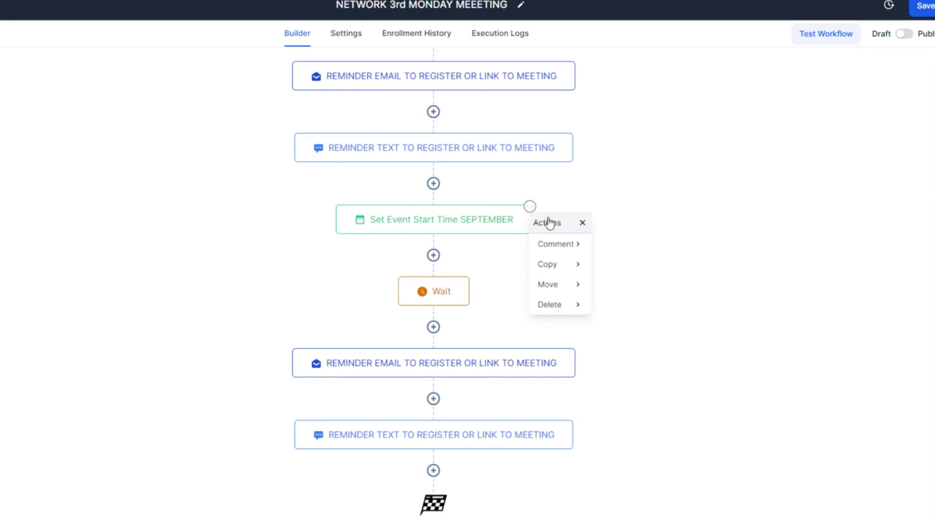
click(578, 265)
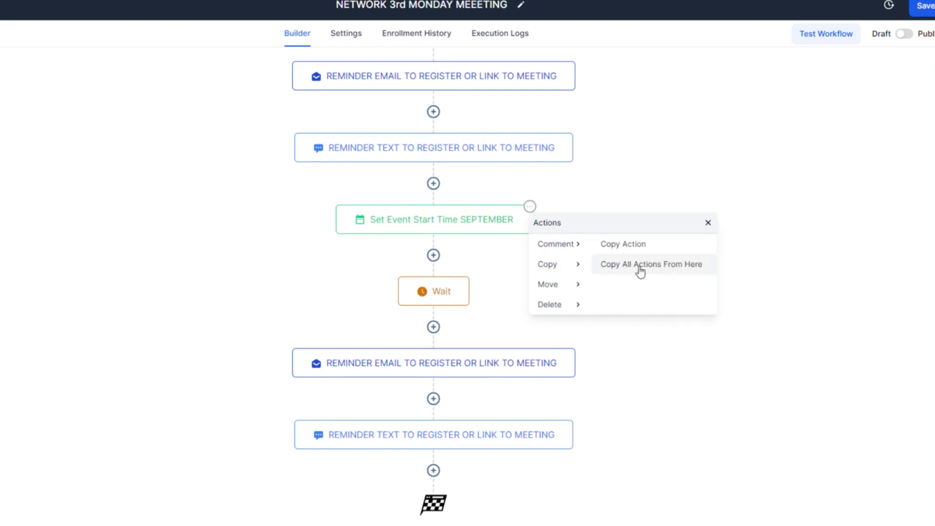
click(654, 271)
scroll(645, 297, down, 2)
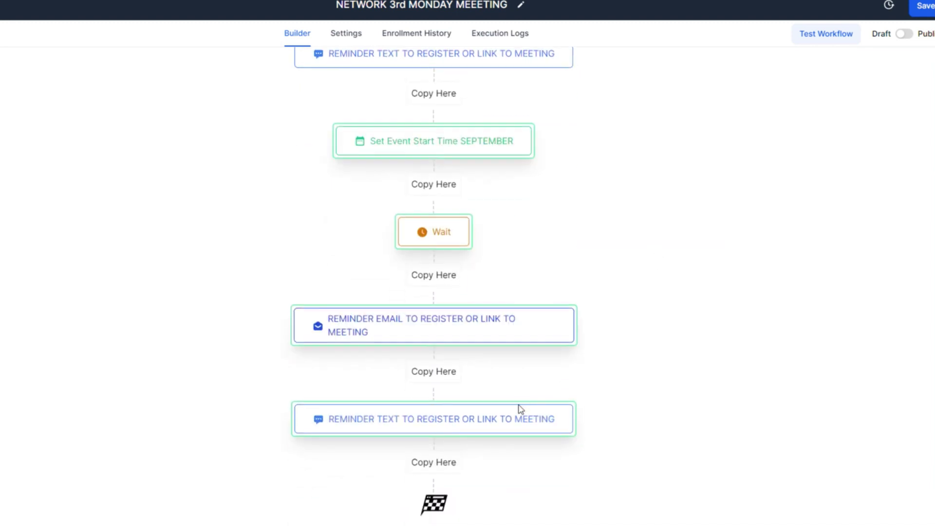
click(435, 473)
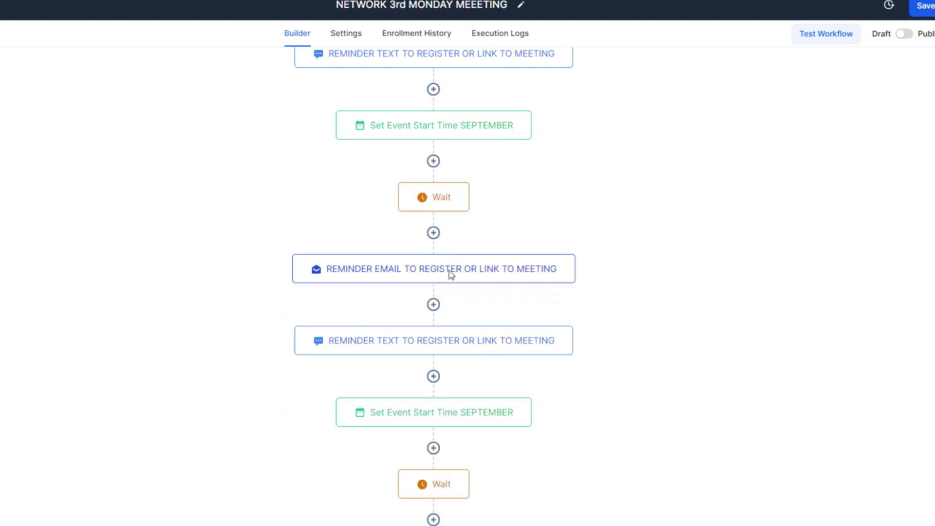
scroll(594, 275, up, 3)
scroll(472, 280, down, 3)
scroll(565, 282, down, 3)
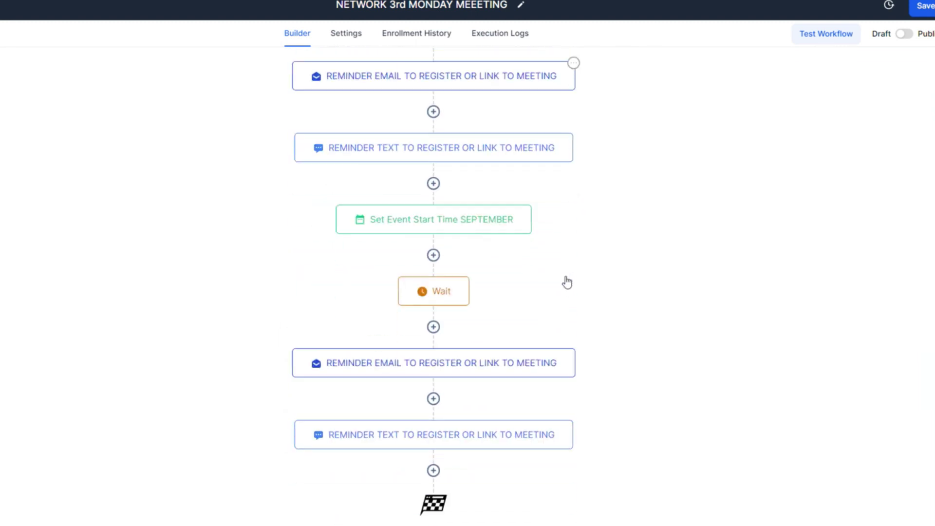
click(467, 230)
click(791, 204)
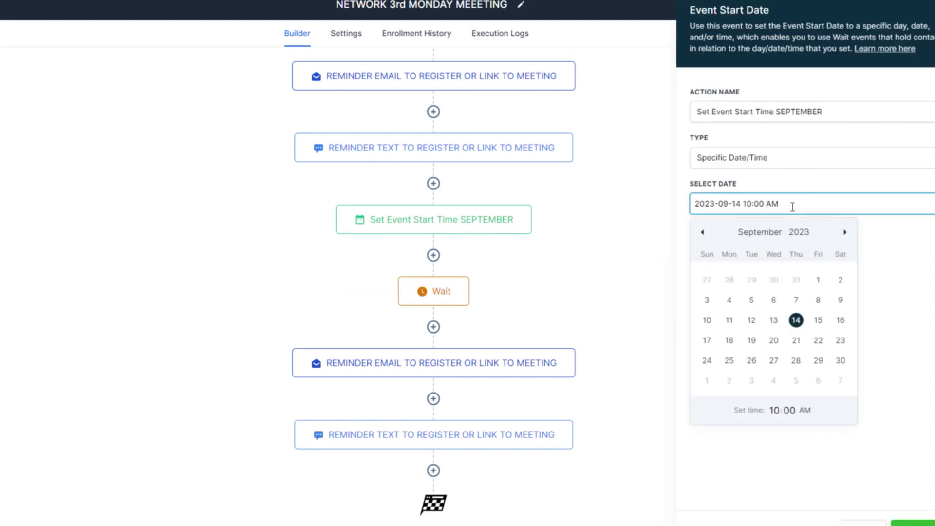
click(845, 232)
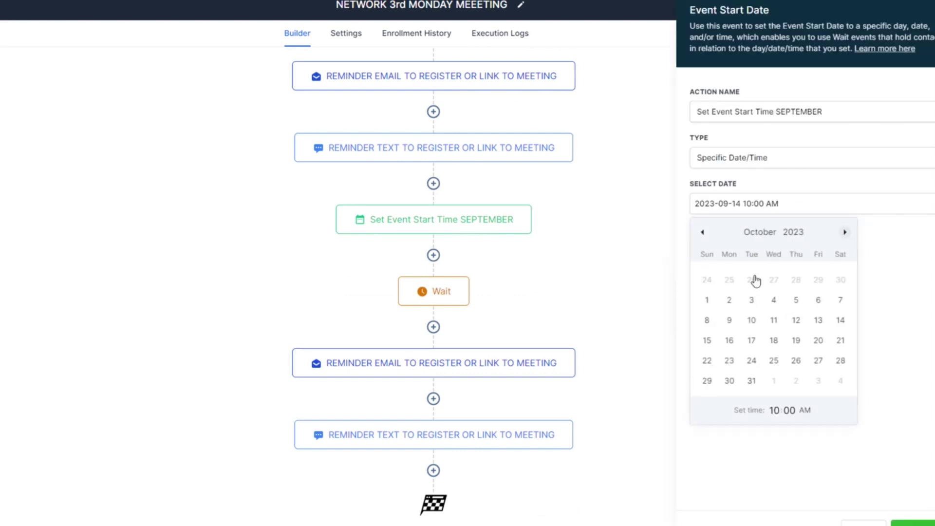
click(729, 340)
click(796, 320)
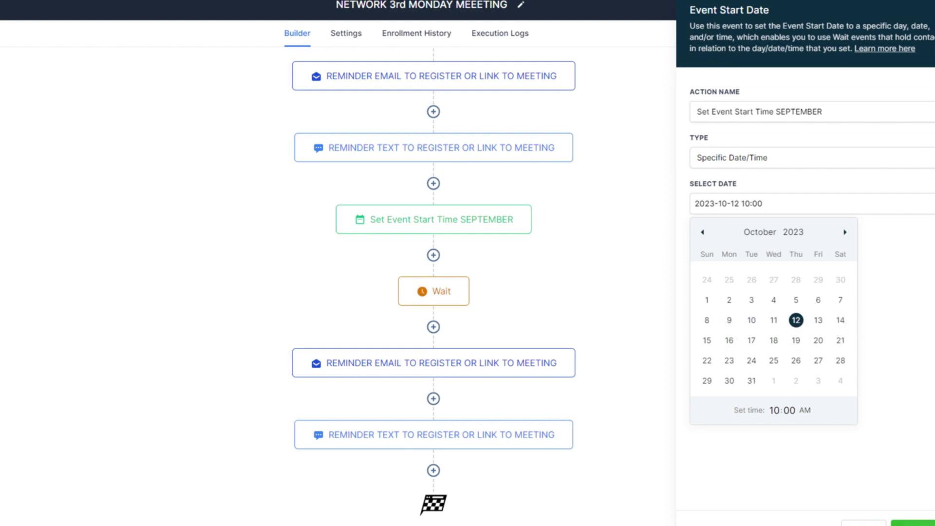
click(913, 522)
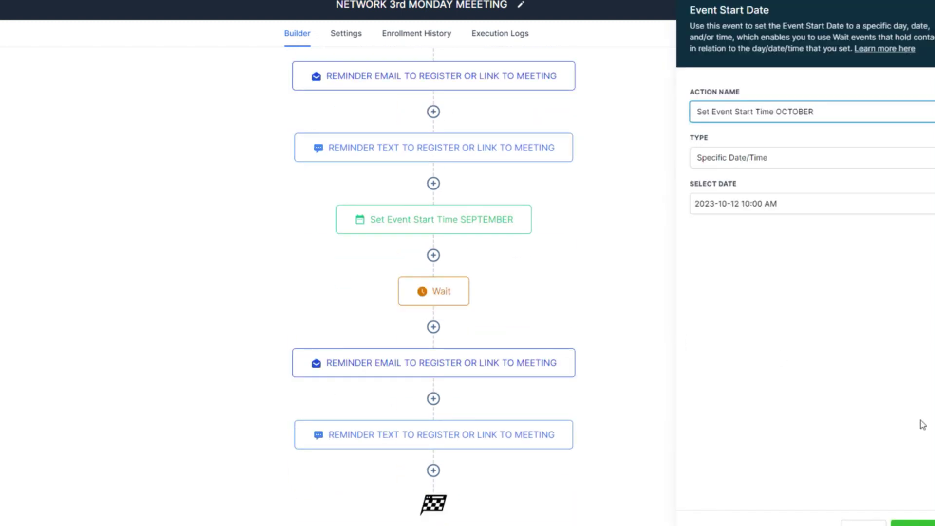
click(914, 521)
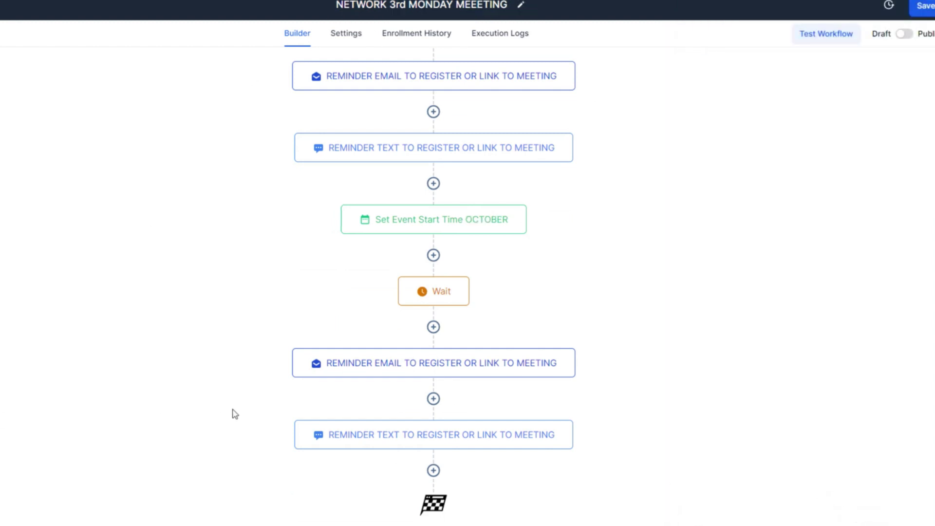
Add a Go To action after the last reminder text at the end of the workflow and save it
click(433, 470)
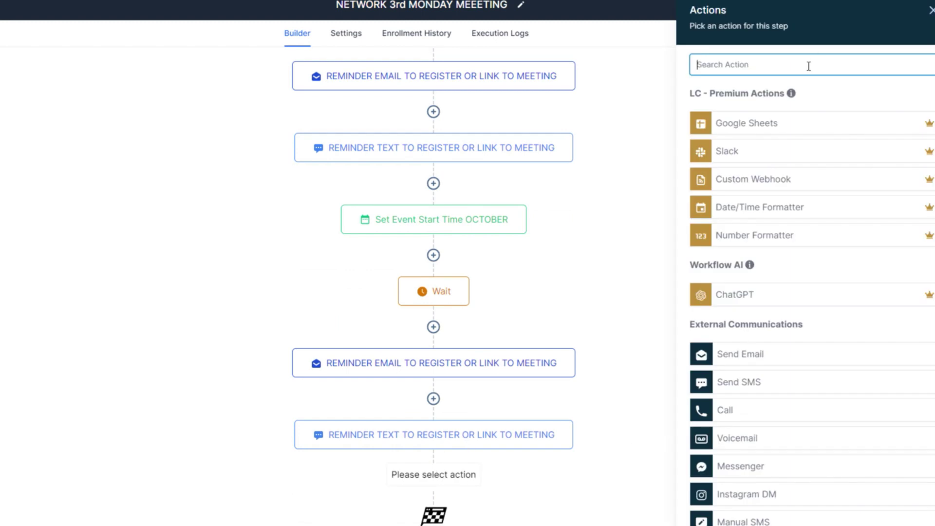
text(N)
key(BackSpace)
text(INT)
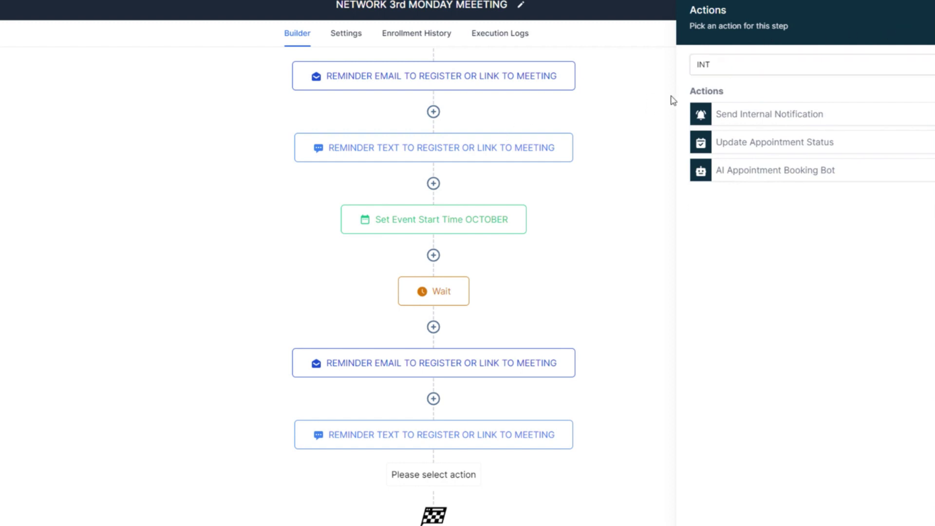
scroll(671, 100, down, 1)
drag(716, 62, 676, 70)
text(GO)
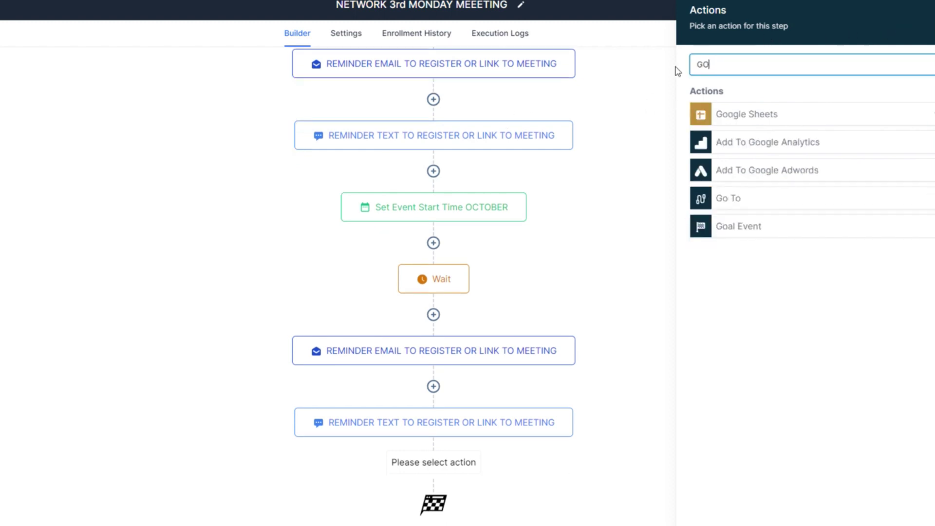
click(773, 202)
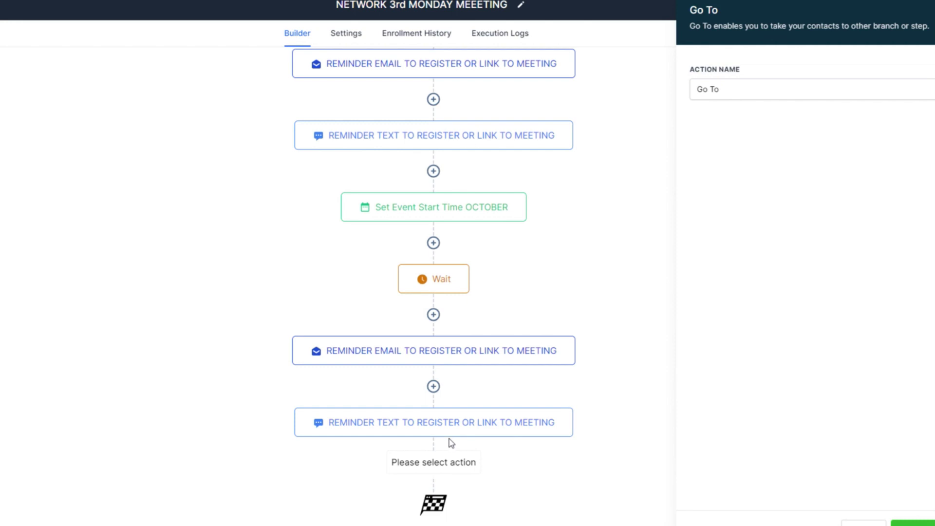
scroll(448, 440, up, 8)
scroll(402, 182, up, 6)
scroll(428, 234, down, 5)
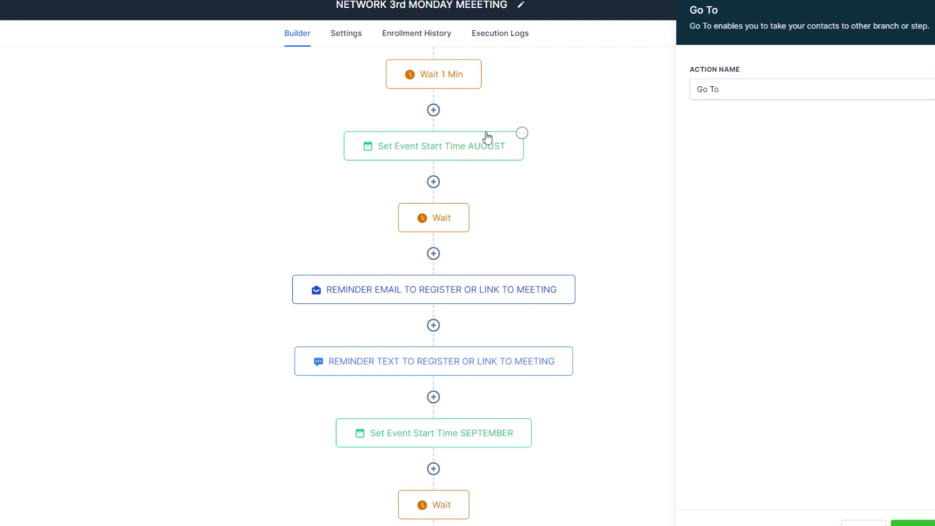
click(912, 523)
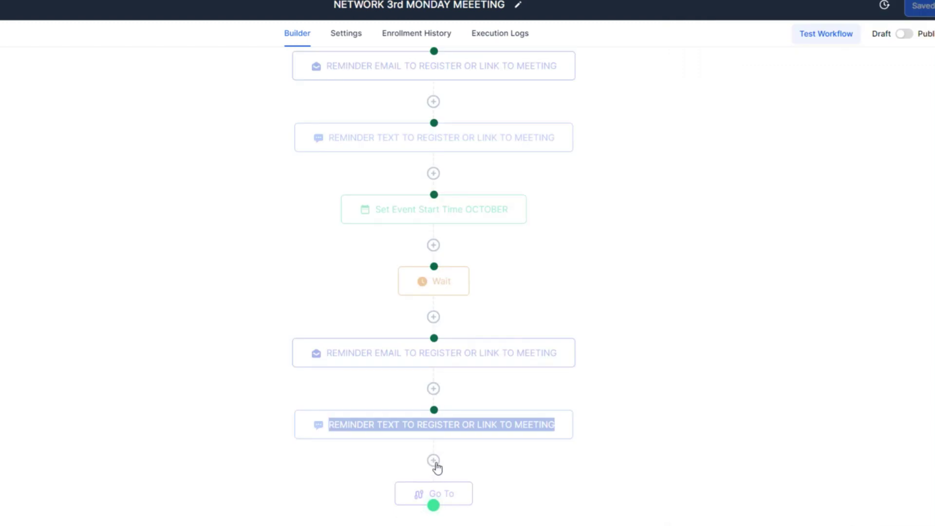
Connect the Go To action back to Set Event Start Time AUGUST and check the link along the workflow
mouse_move(437, 467)
mouse_down()
mouse_move(434, 429)
mouse_move(468, 347)
mouse_move(466, 365)
mouse_up()
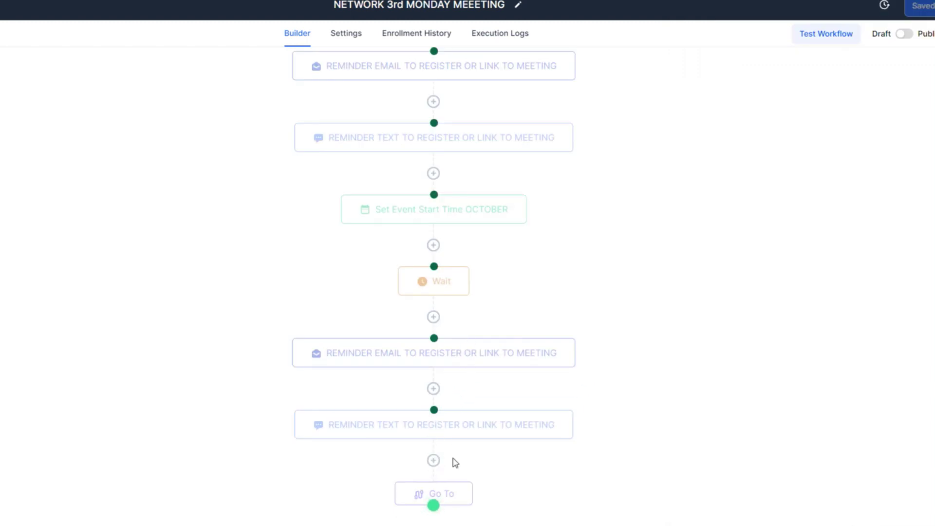
drag(435, 508, 434, 234)
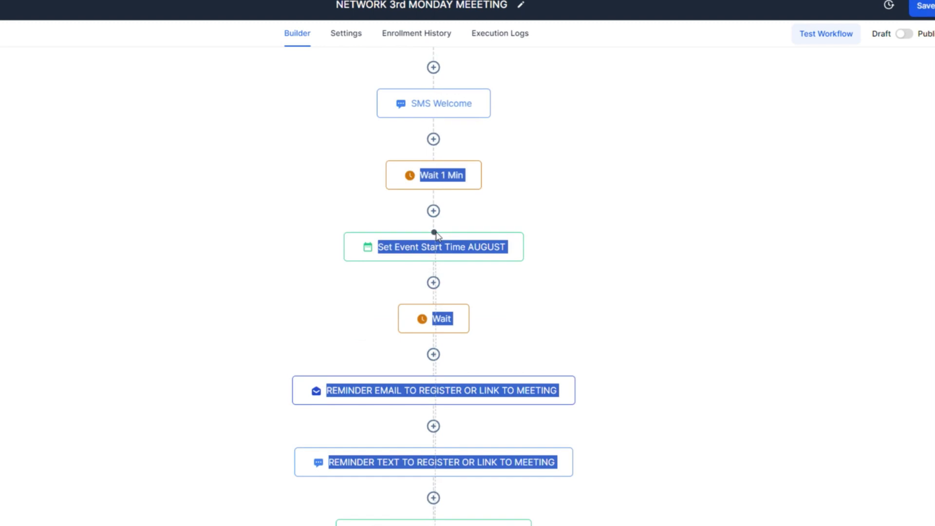
scroll(633, 368, down, 2)
scroll(633, 368, up, 5)
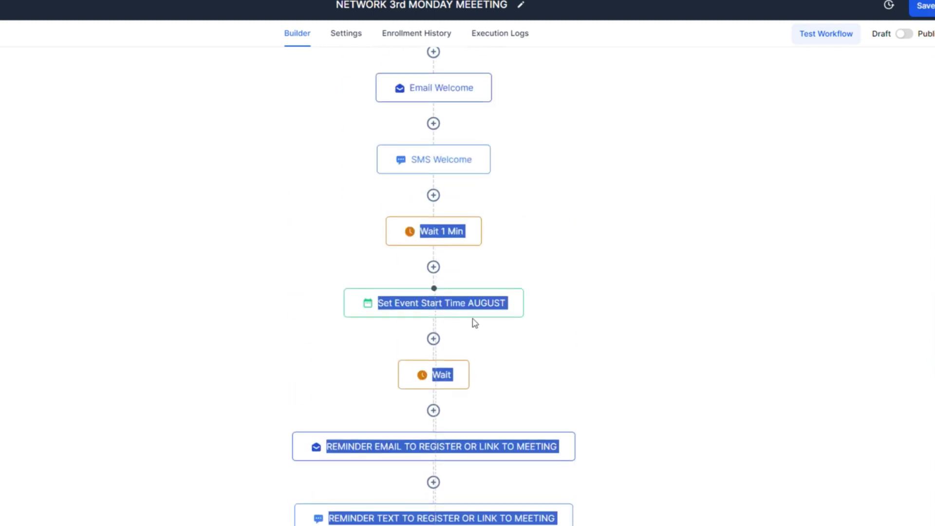
scroll(567, 391, down, 4)
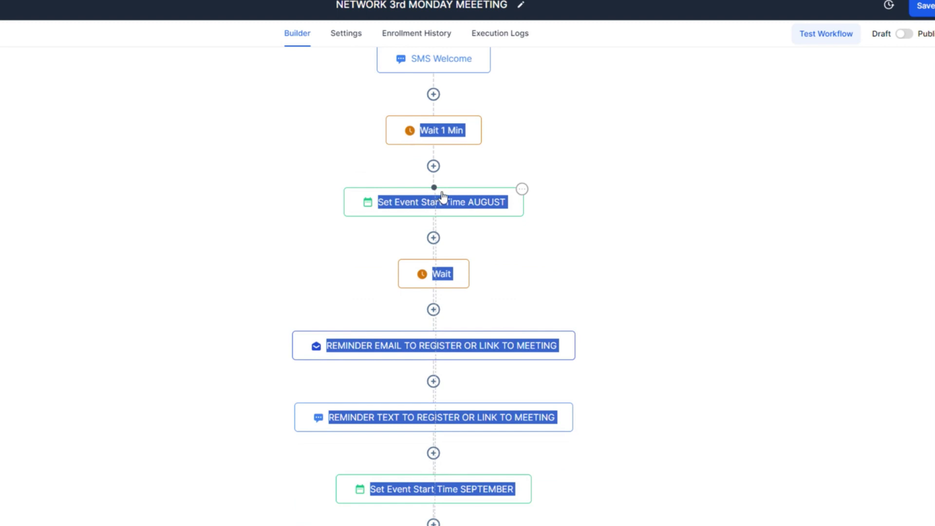
scroll(442, 196, down, 10)
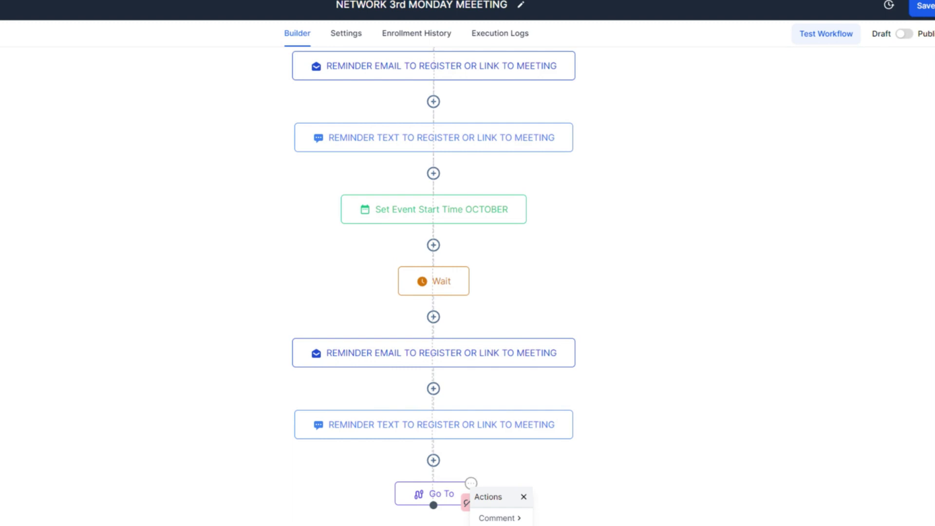
Delete the Go To action from the end of the NETWORK 3rd MONDAY MEEETING workflow
click(599, 521)
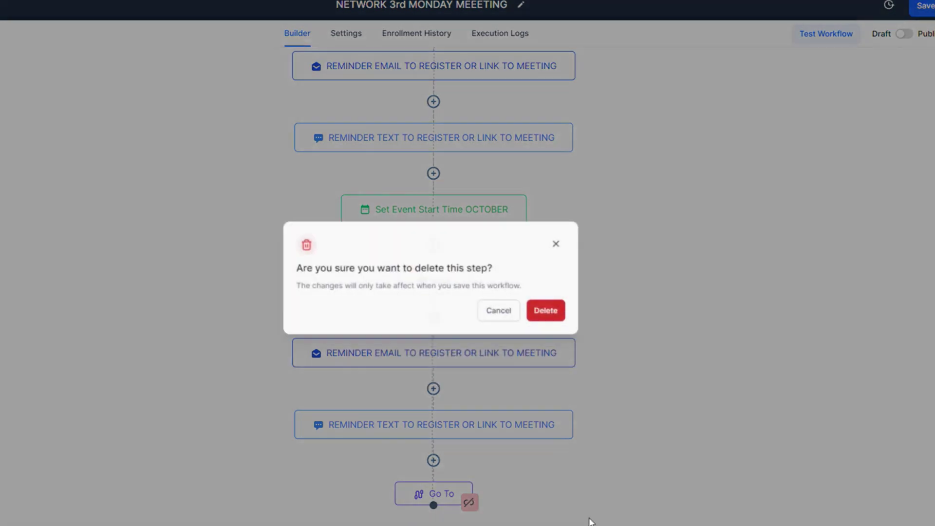
click(548, 304)
scroll(496, 398, up, 15)
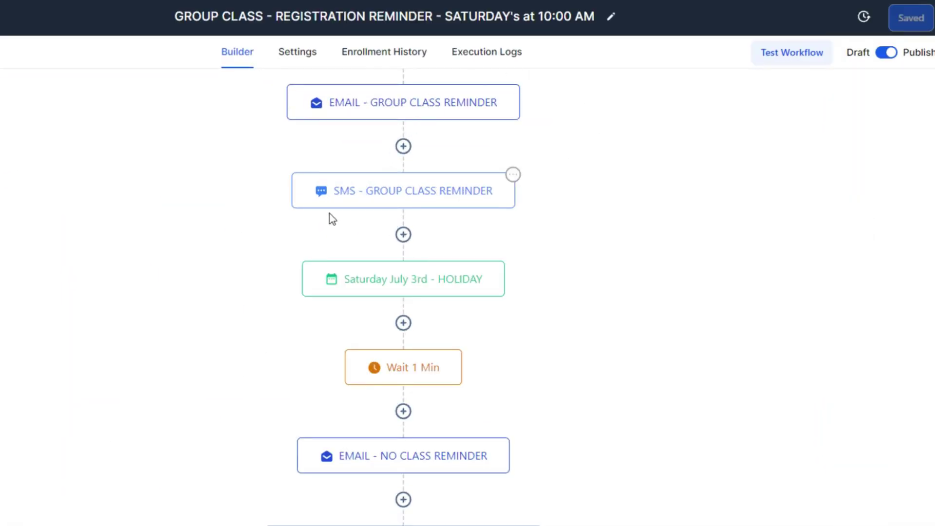
Examine the holiday and no-class reminder sequence in the Saturday group class workflow, and review the network meeting workflow's actions
scroll(359, 308, down, 3)
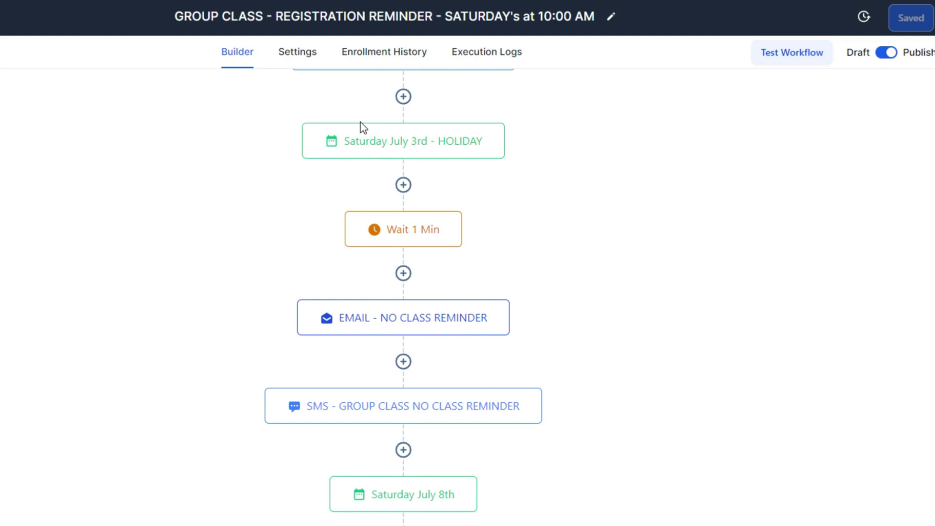
scroll(445, 219, down, 20)
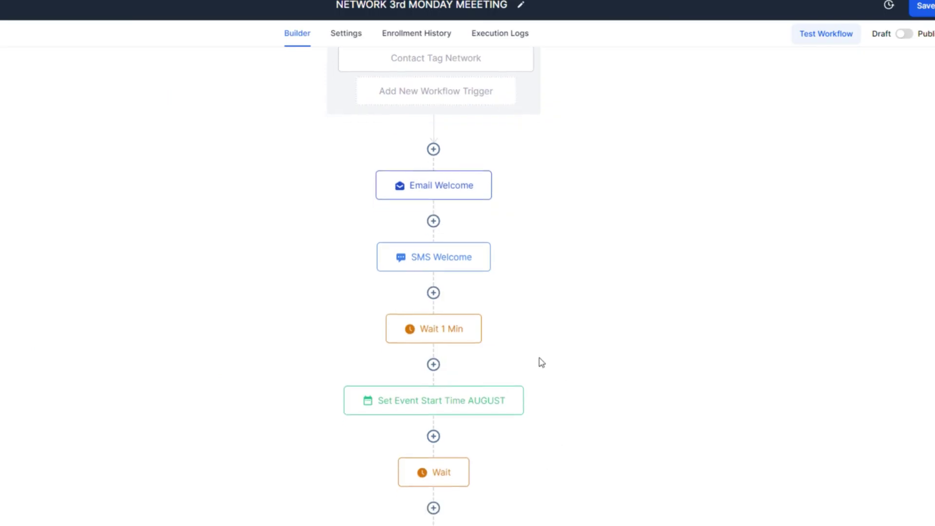
scroll(539, 359, down, 8)
scroll(540, 360, up, 3)
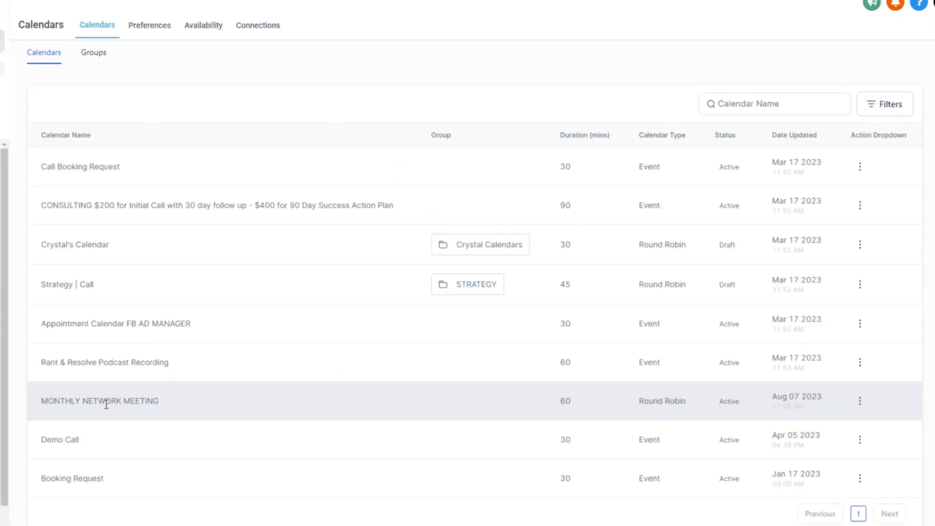
Open the MONTHLY NETWORK MEETING calendar for editing and open the date range value in its availability settings
click(859, 400)
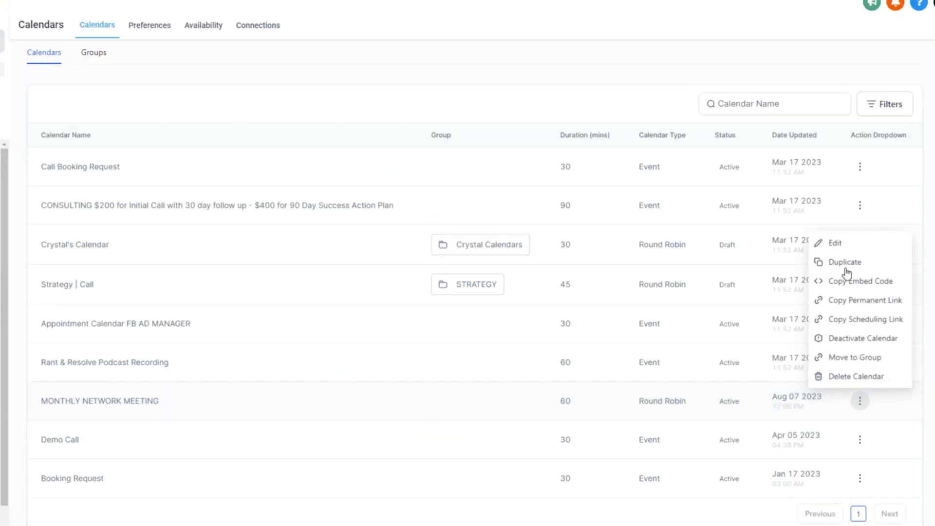
click(835, 243)
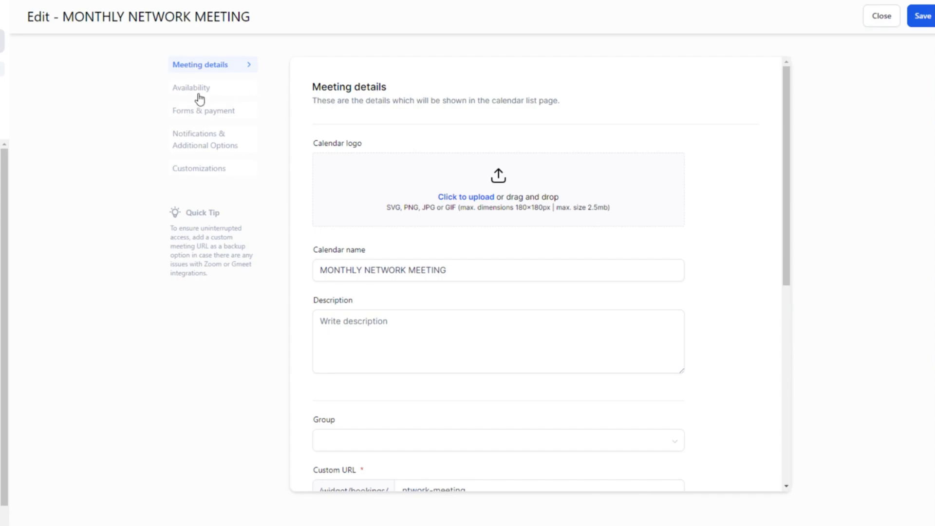
click(199, 97)
scroll(548, 296, down, 5)
click(553, 323)
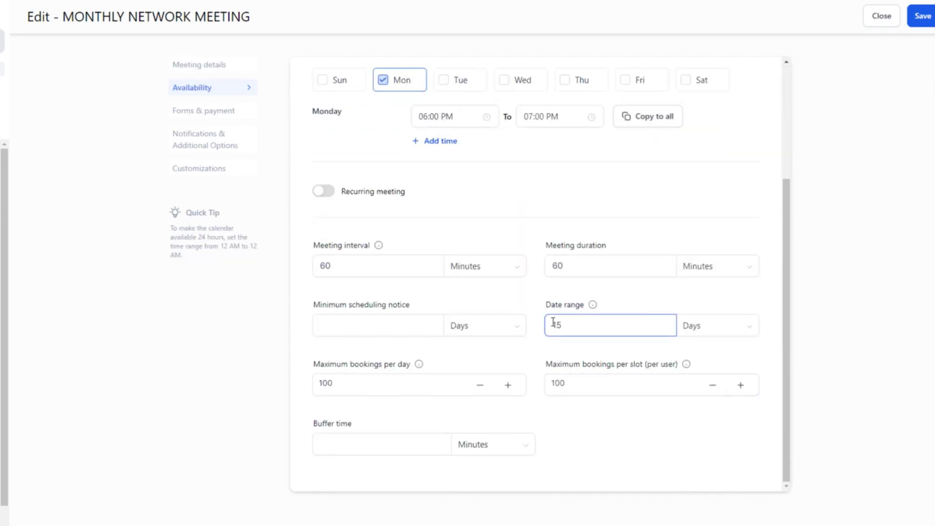